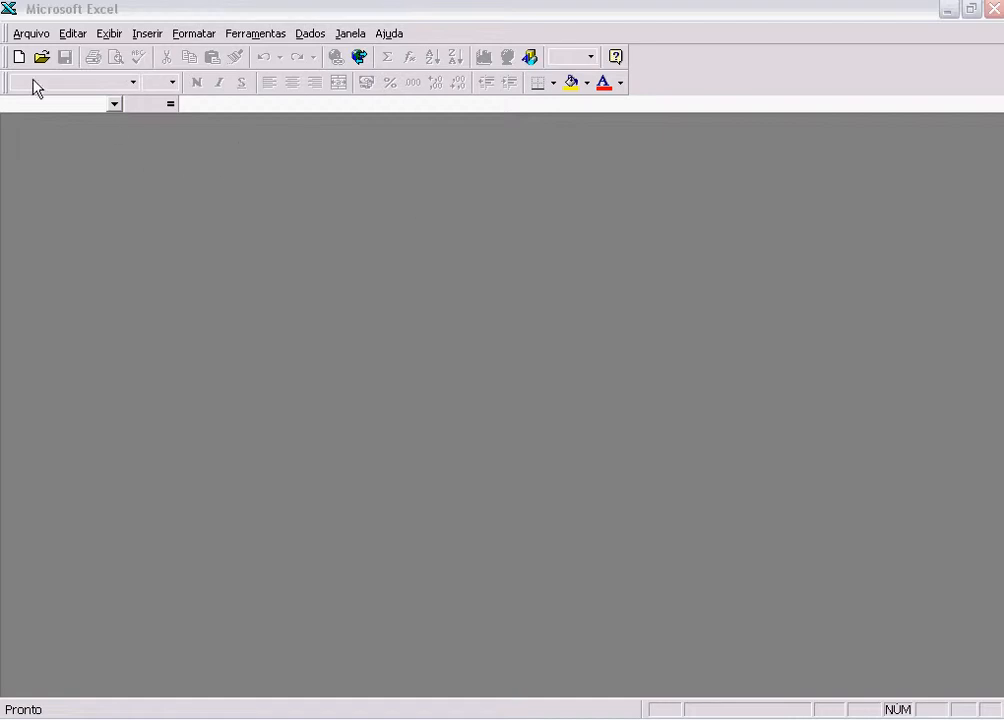
- Open the workbook "Excel - Aula 5" from the Excel folder
left_click(34, 34)
left_click(34, 35)
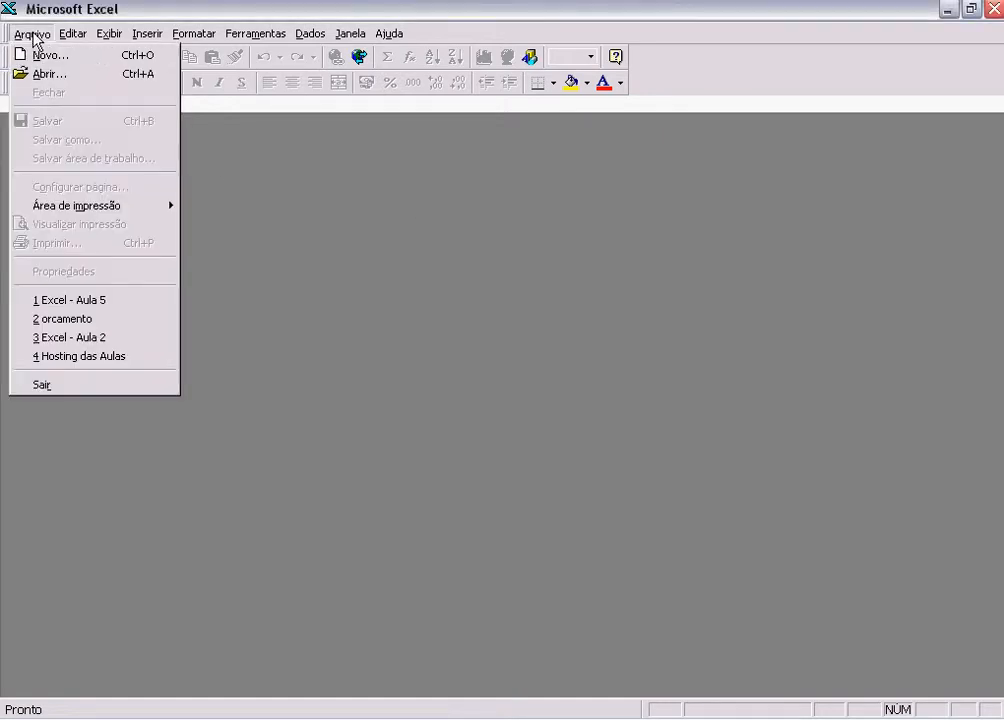
left_click(45, 75)
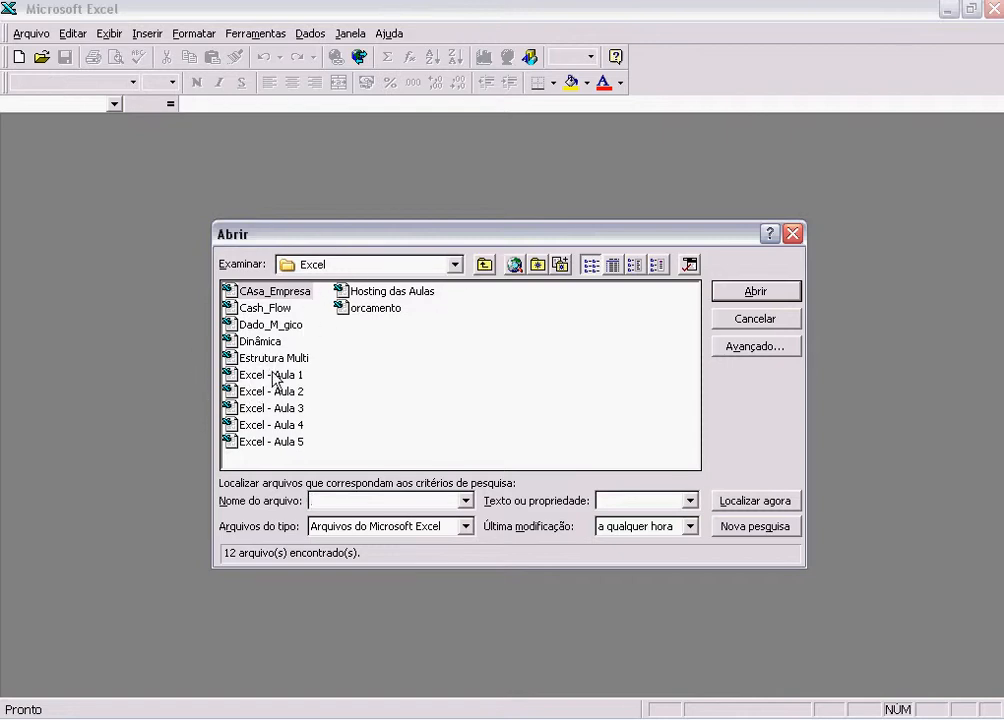
left_click(275, 441)
left_click(768, 294)
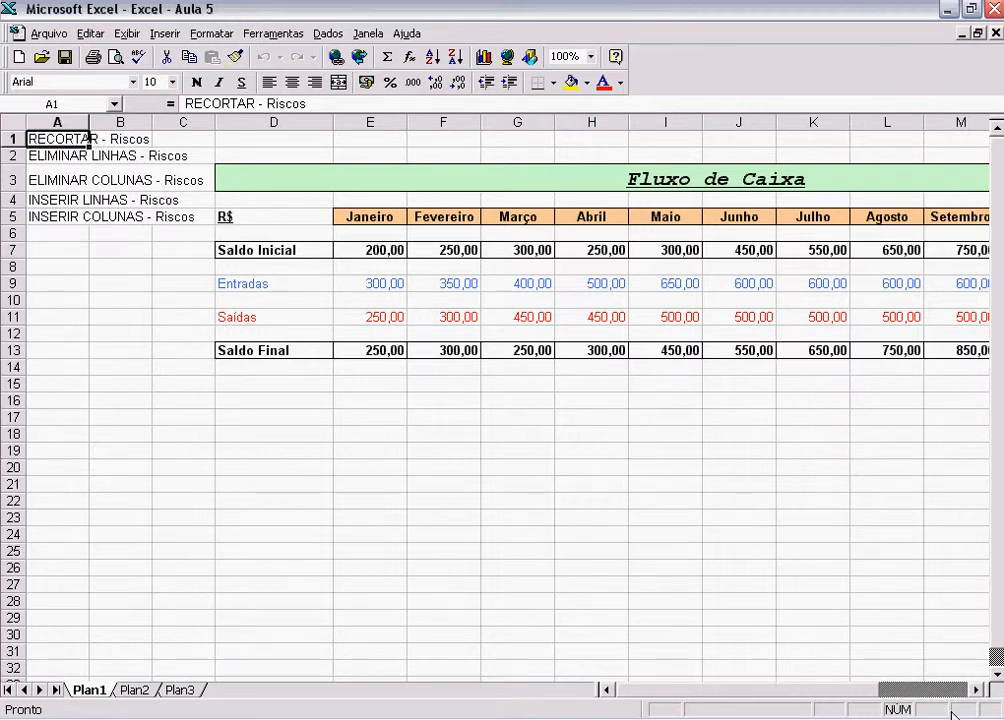
- Examine how February's Saldo Inicial in F7 refers to January's Saldo Final in E13 in the Fluxo de Caixa table
left_click(976, 690)
left_click(976, 690)
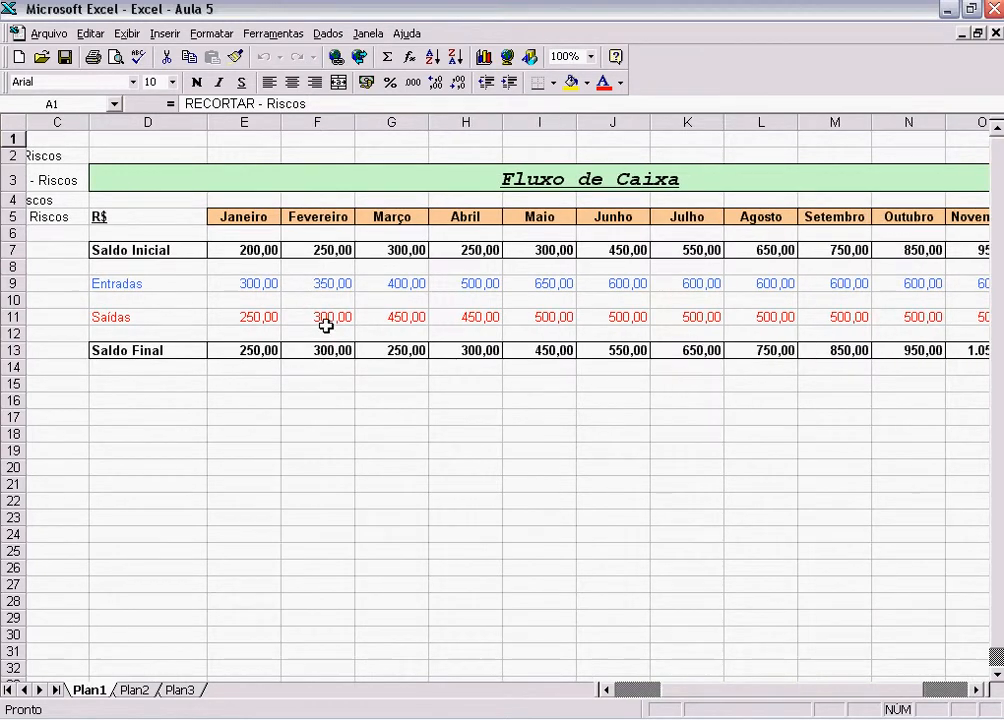
left_click(246, 252)
left_click(334, 250)
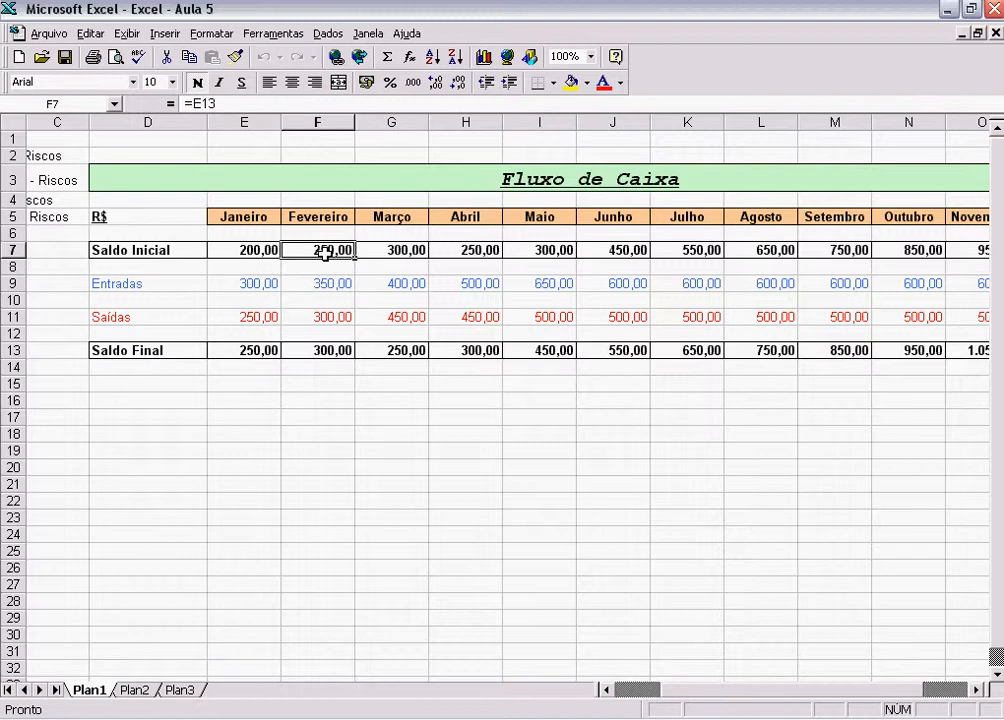
left_click(249, 351)
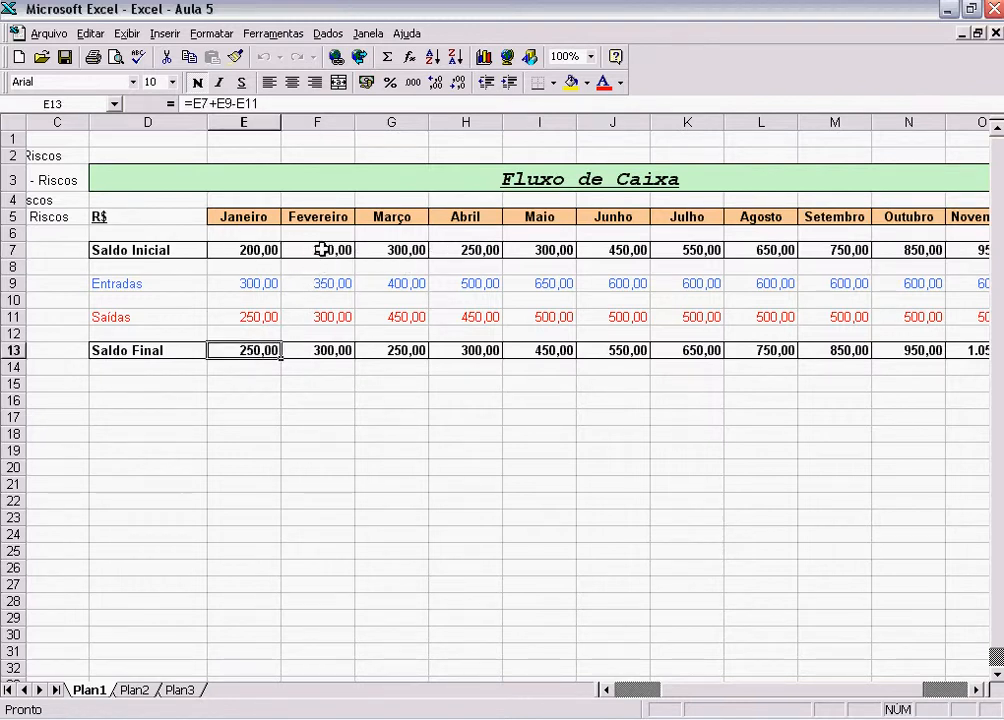
left_click(325, 251)
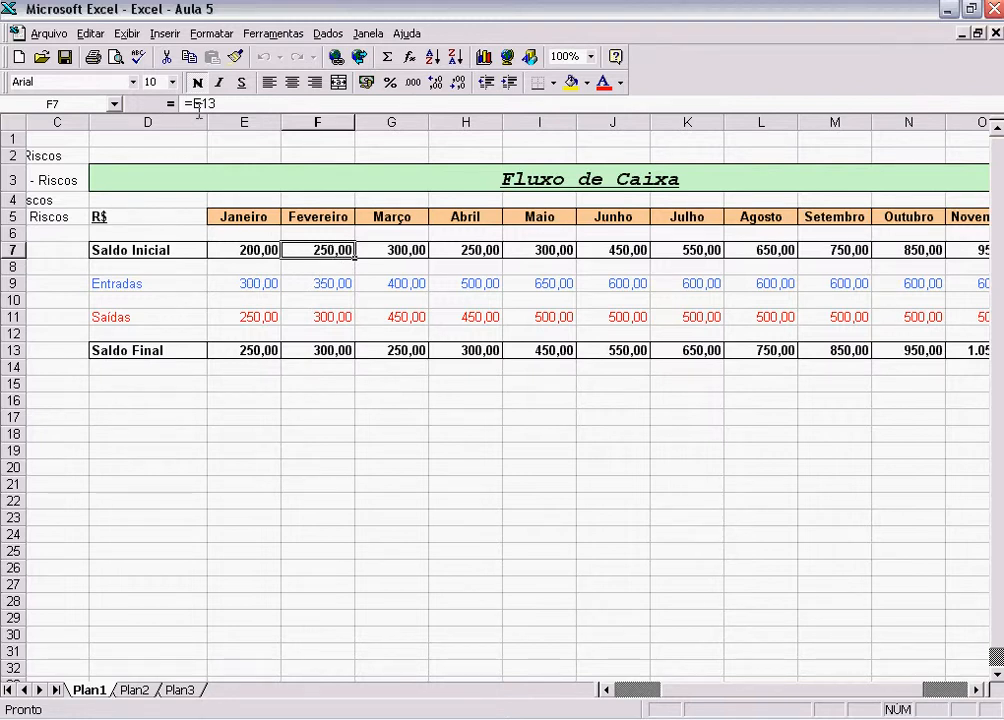
left_click(262, 351)
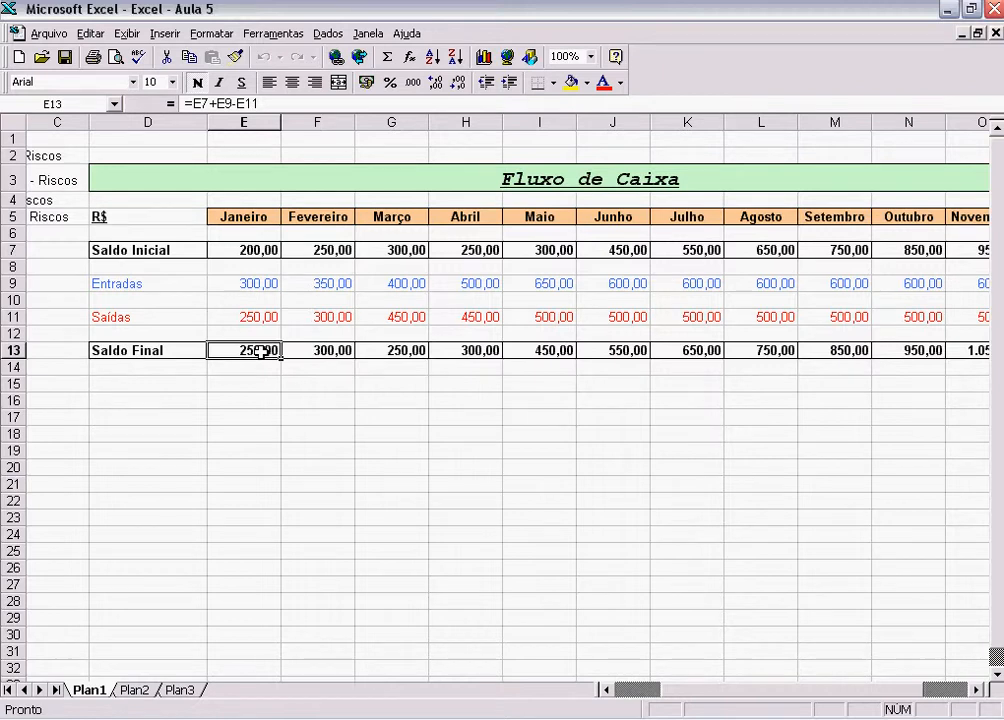
- Check the Saldo Inicial formulas of the following months through September, and compare F7 with E13 again
left_click(385, 251)
left_click(470, 250)
left_click(569, 249)
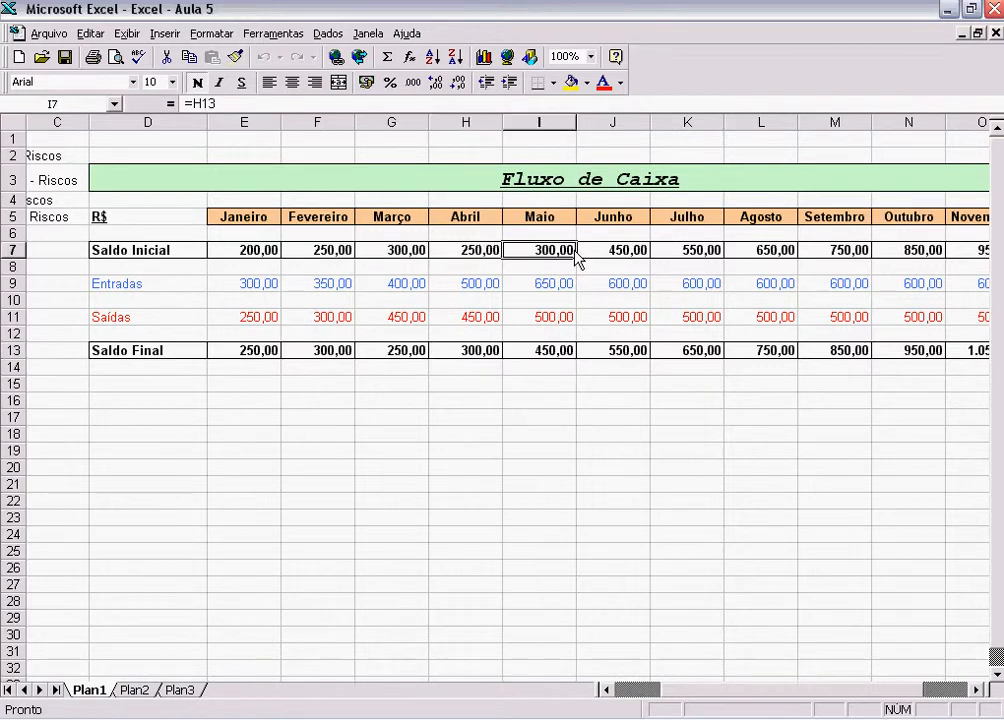
left_click(754, 250)
left_click(836, 247)
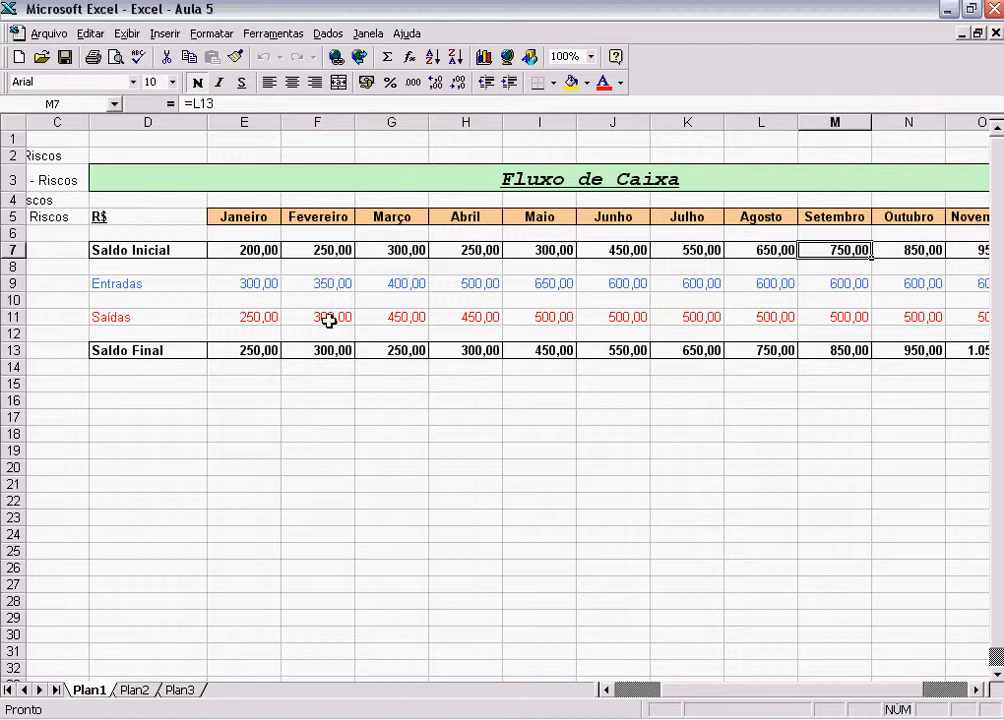
left_click(321, 251)
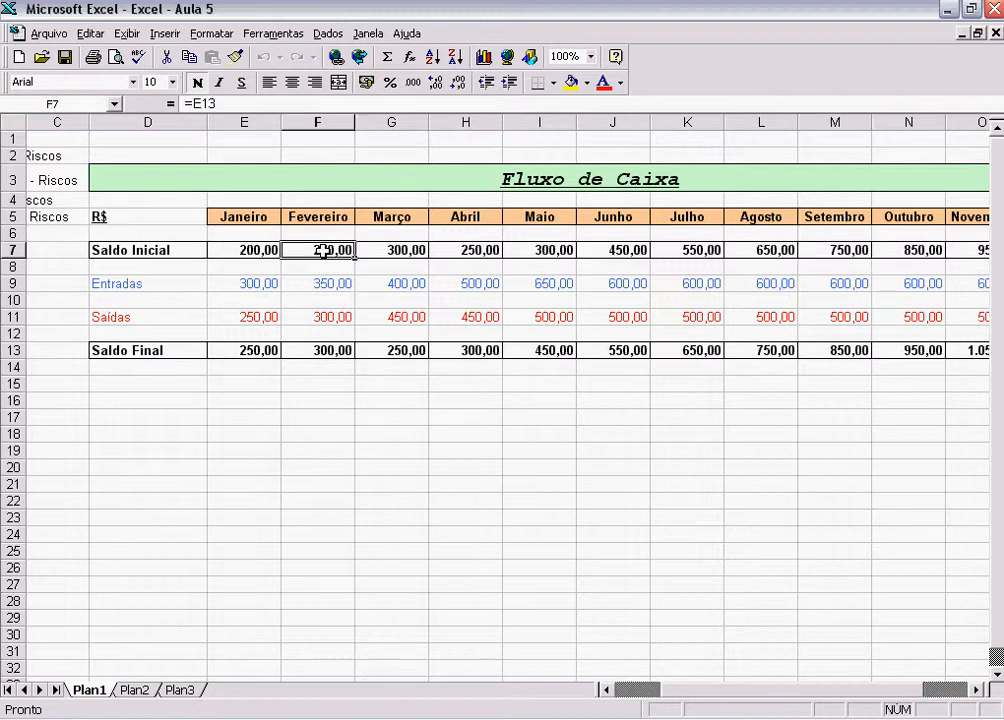
left_click(264, 352)
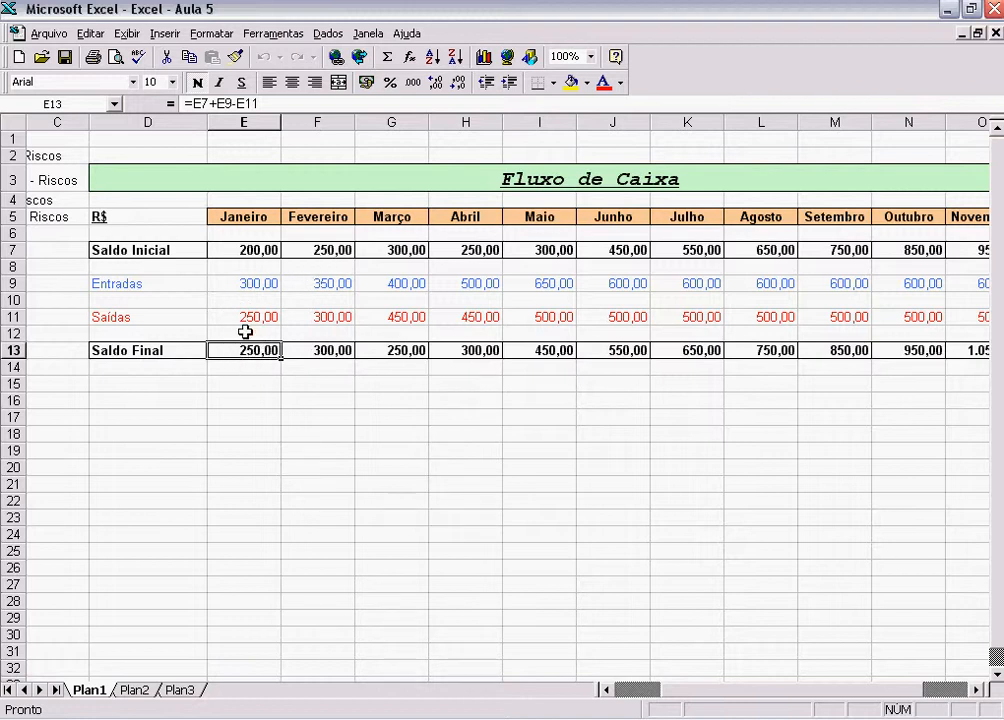
left_click(333, 250)
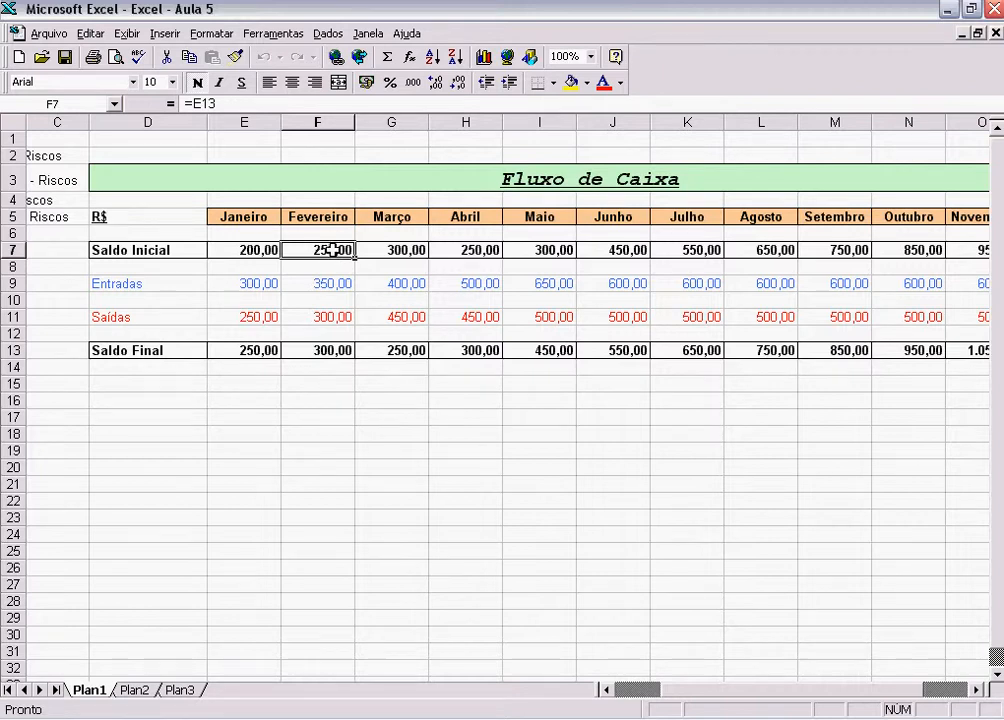
- Cut February's Saldo Final cell F13 and paste it over January's Saldo Final in E13
left_click_drag(697, 701, 581, 670)
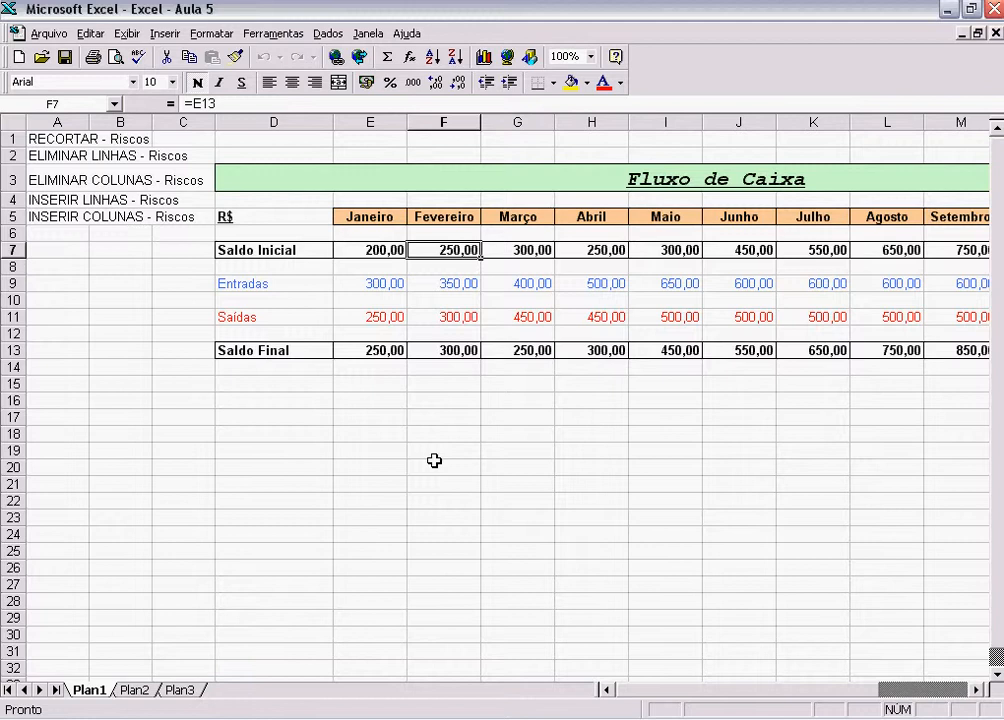
left_click(457, 353)
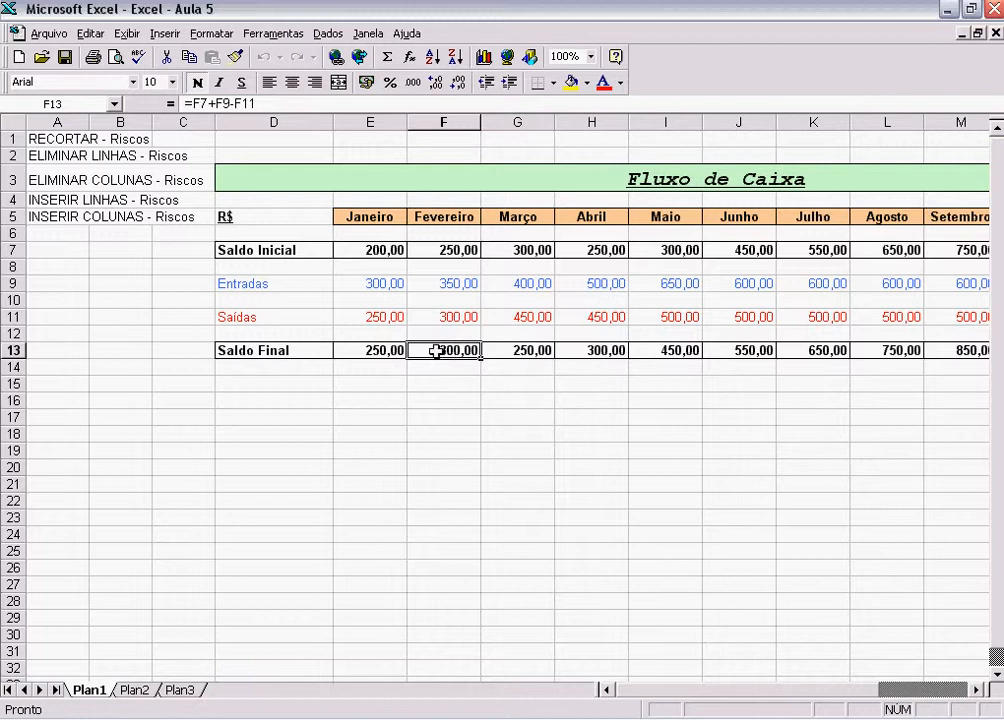
right_click(456, 357)
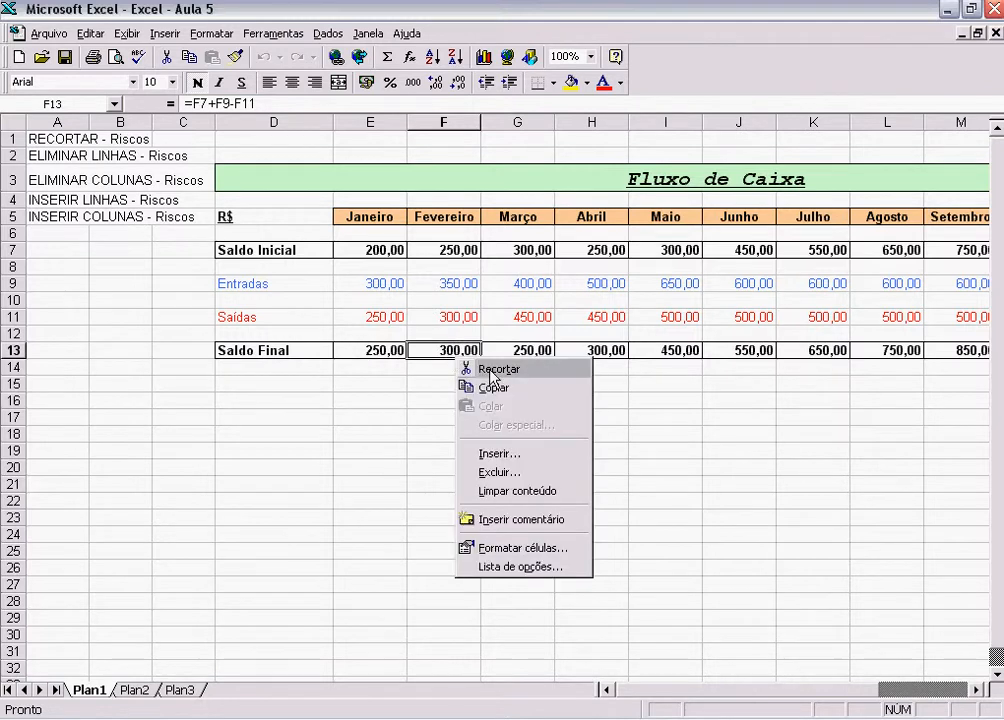
left_click(465, 369)
left_click(385, 350)
right_click(385, 350)
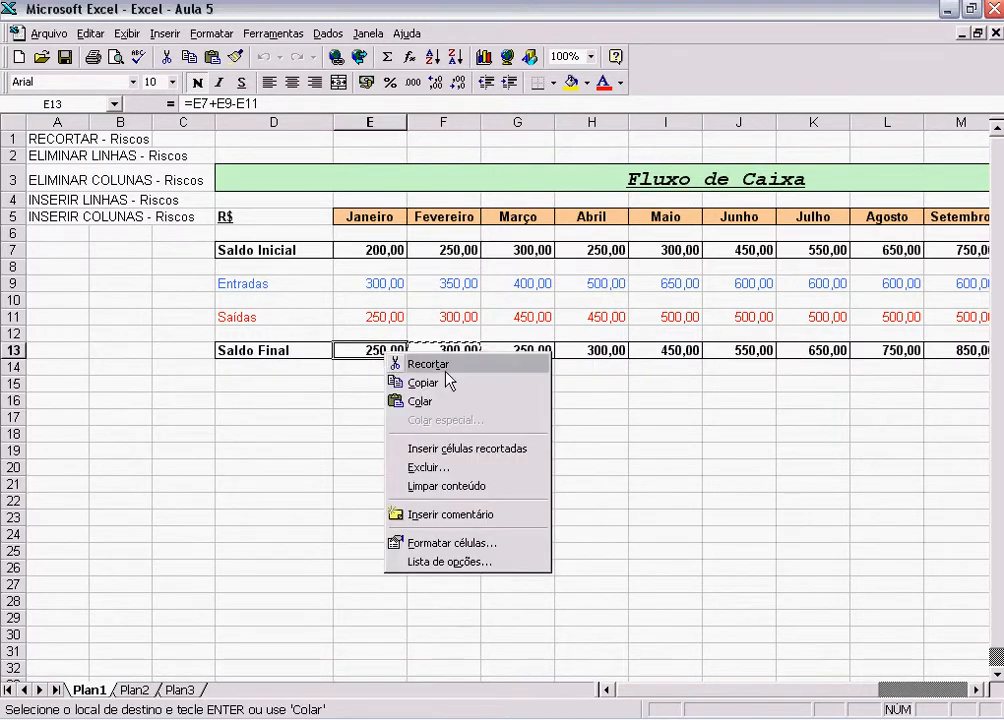
left_click(438, 403)
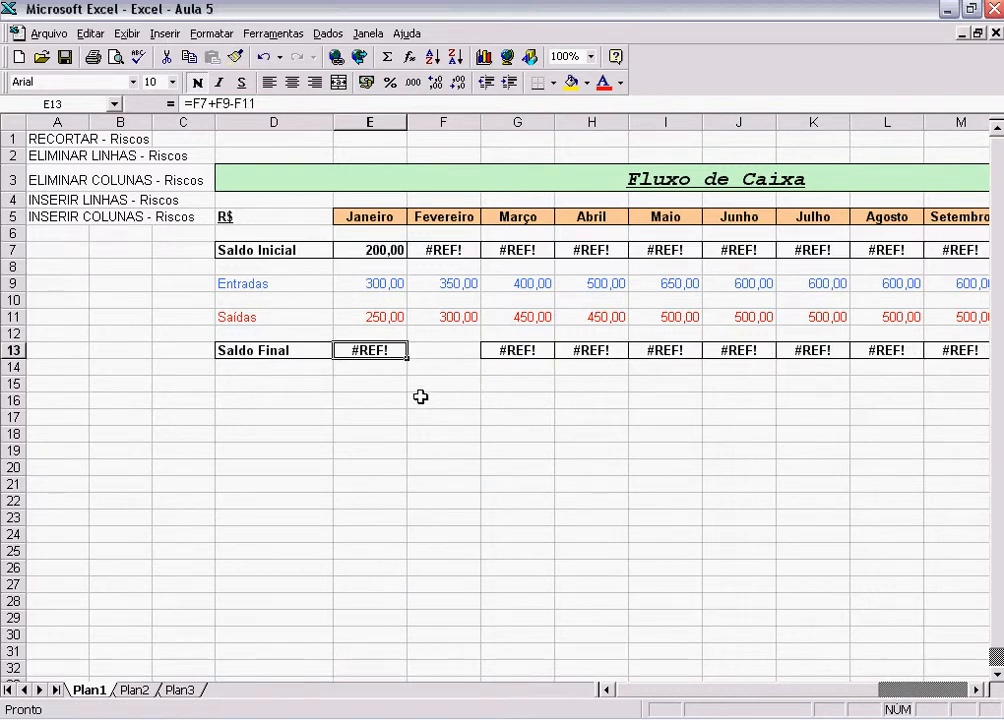
- Inspect how the cut and paste affected cells F13, E13 and February's Saldo Inicial formula in F7
left_click(440, 350)
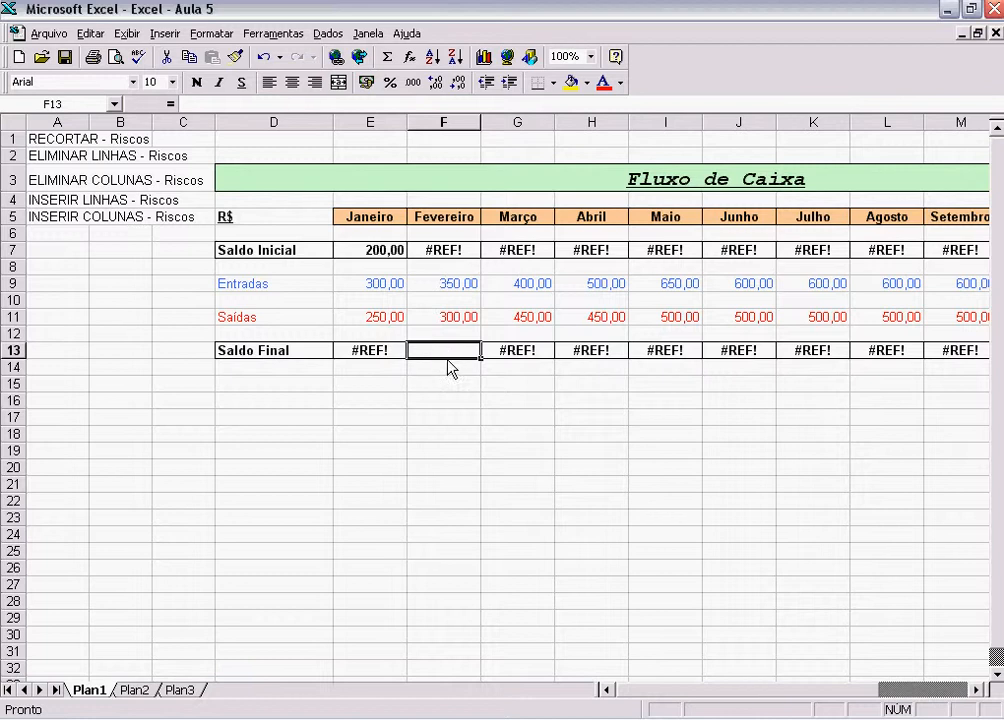
left_click(367, 352)
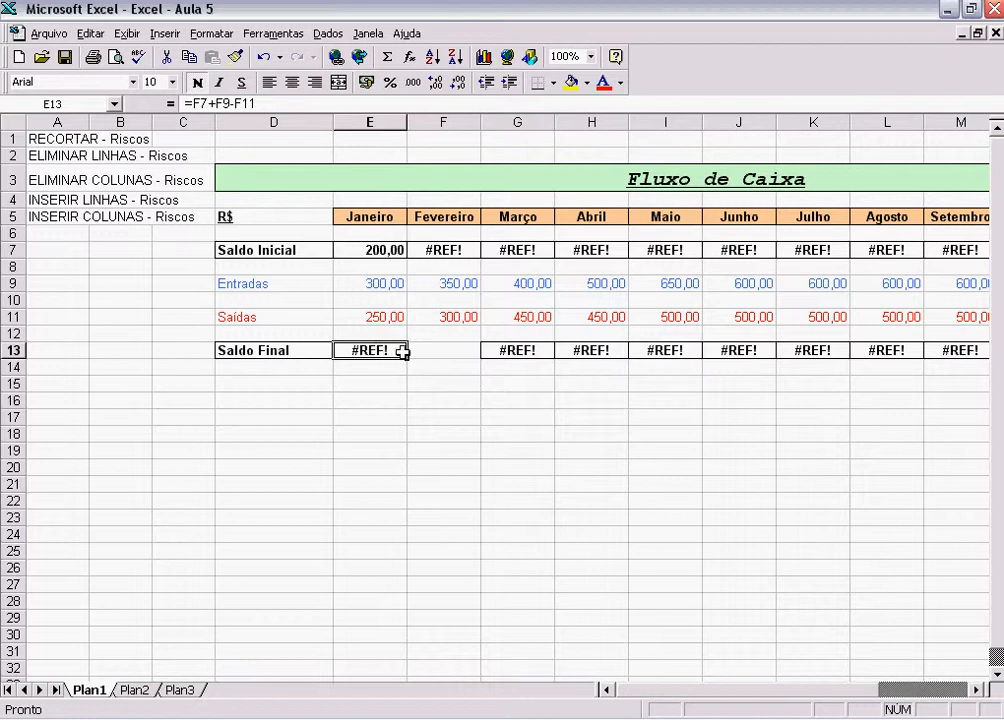
left_click(435, 350)
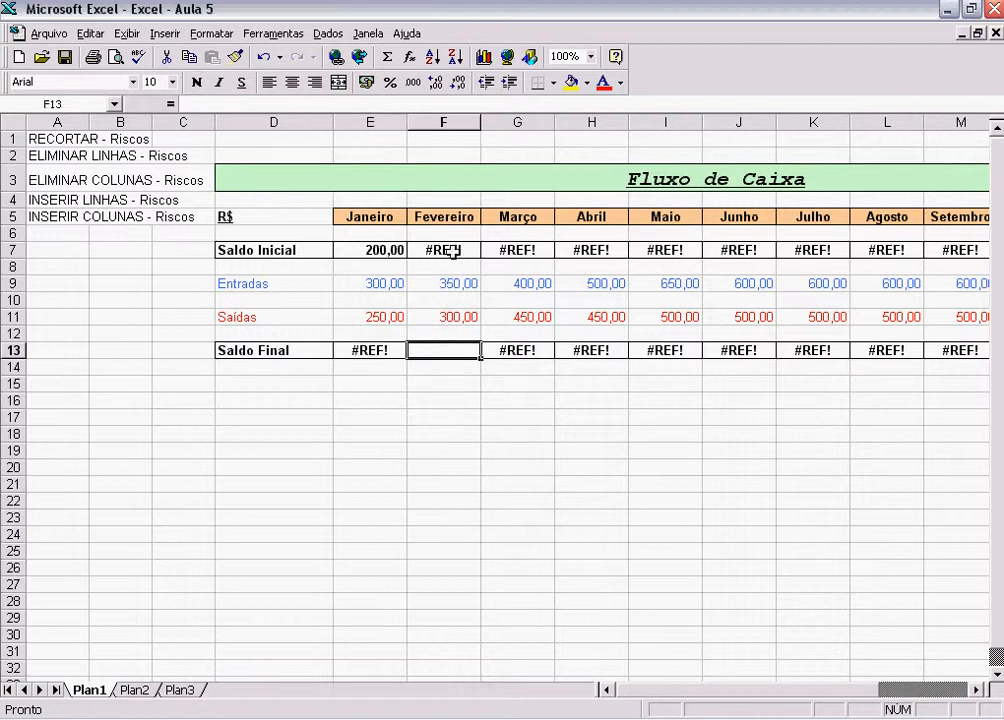
left_click(366, 351)
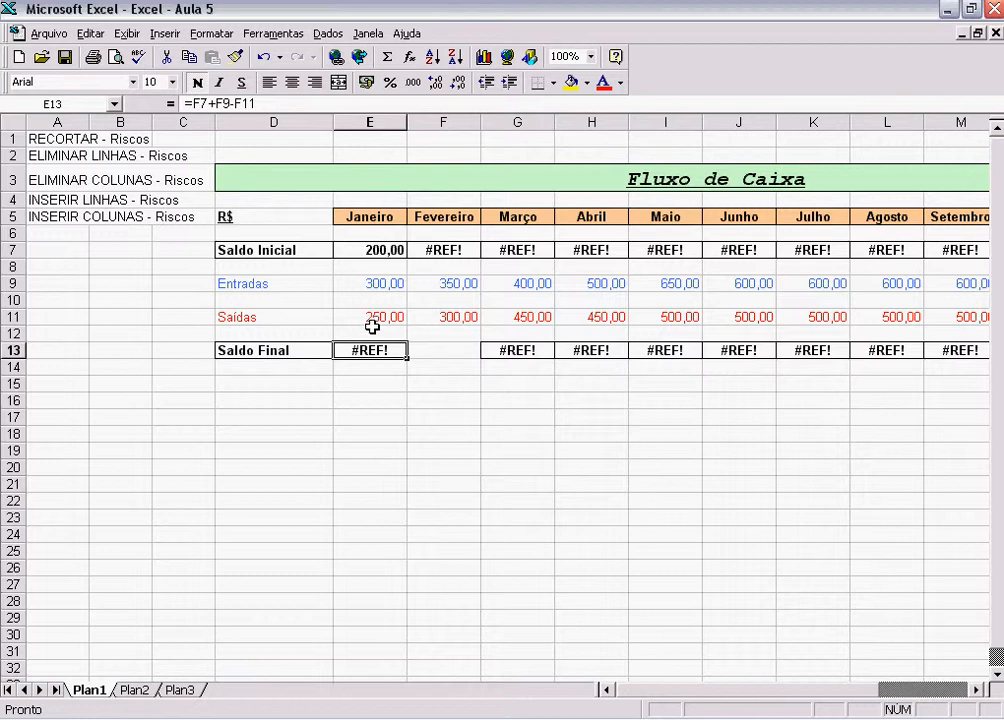
left_click(445, 248)
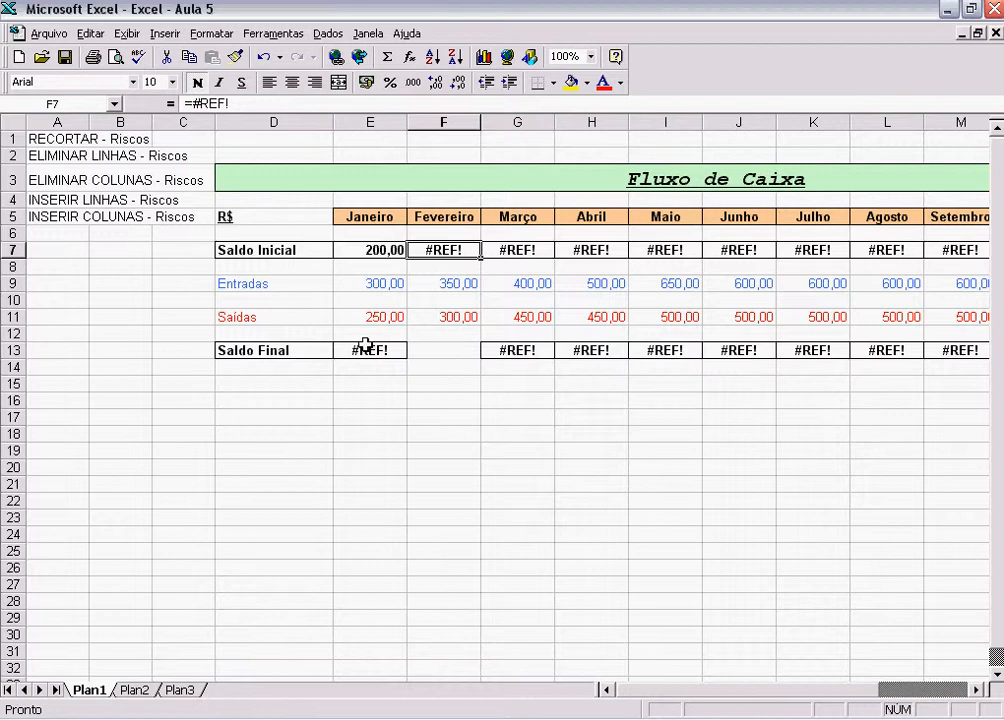
- Undo the paste over January's Saldo Final and recheck the cells F7 and E13
left_click(91, 33)
left_click(106, 56)
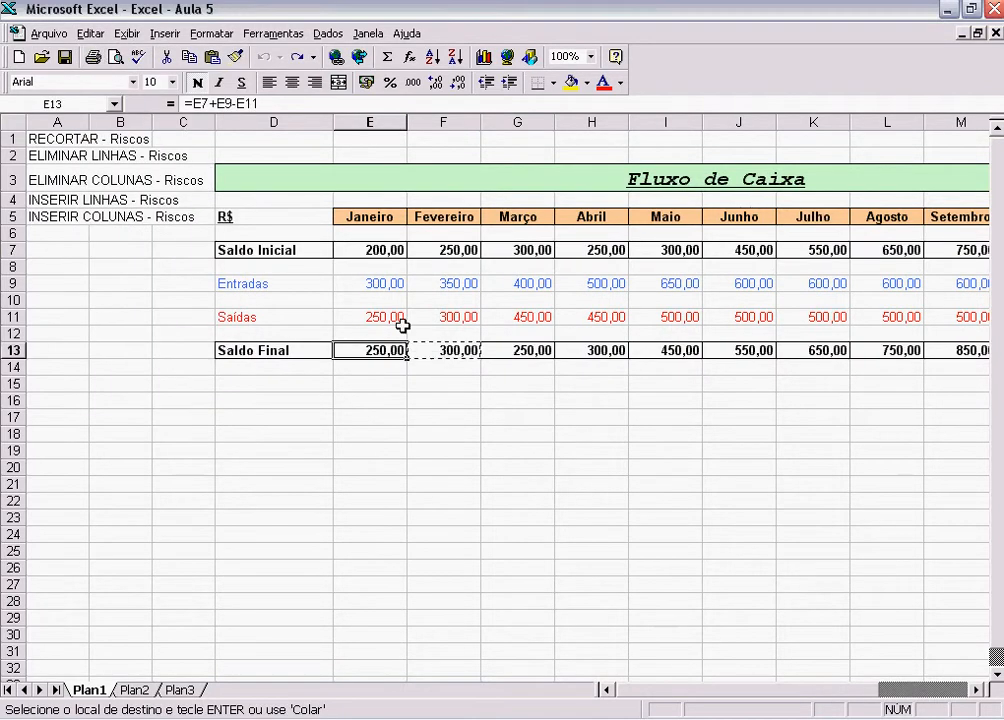
left_click(456, 420)
left_click(433, 348)
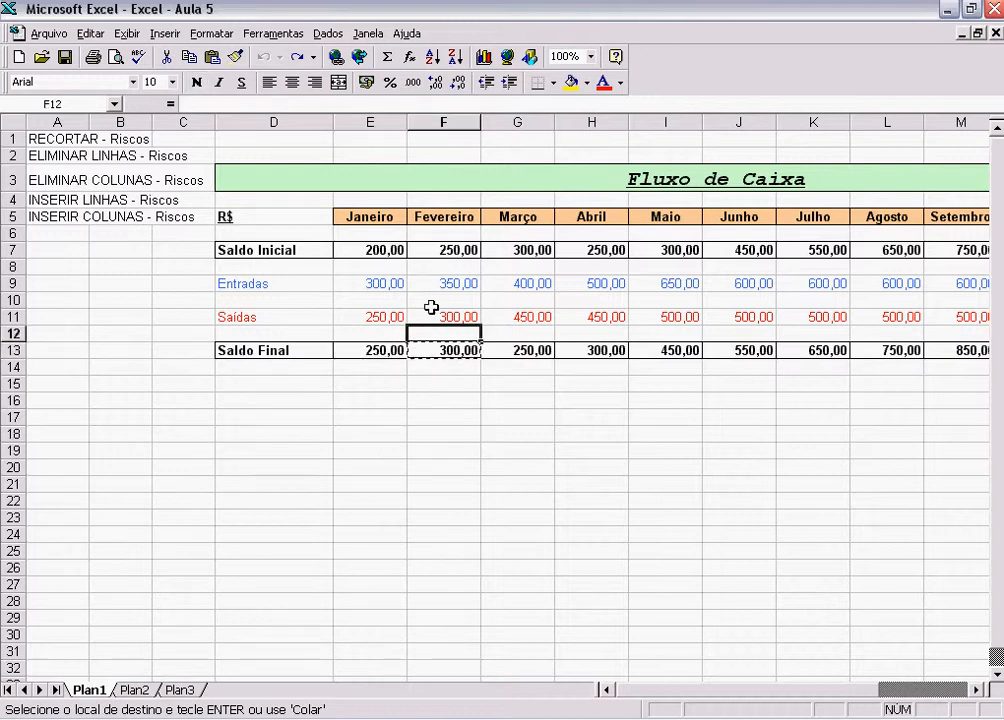
left_click(437, 249)
left_click(388, 351)
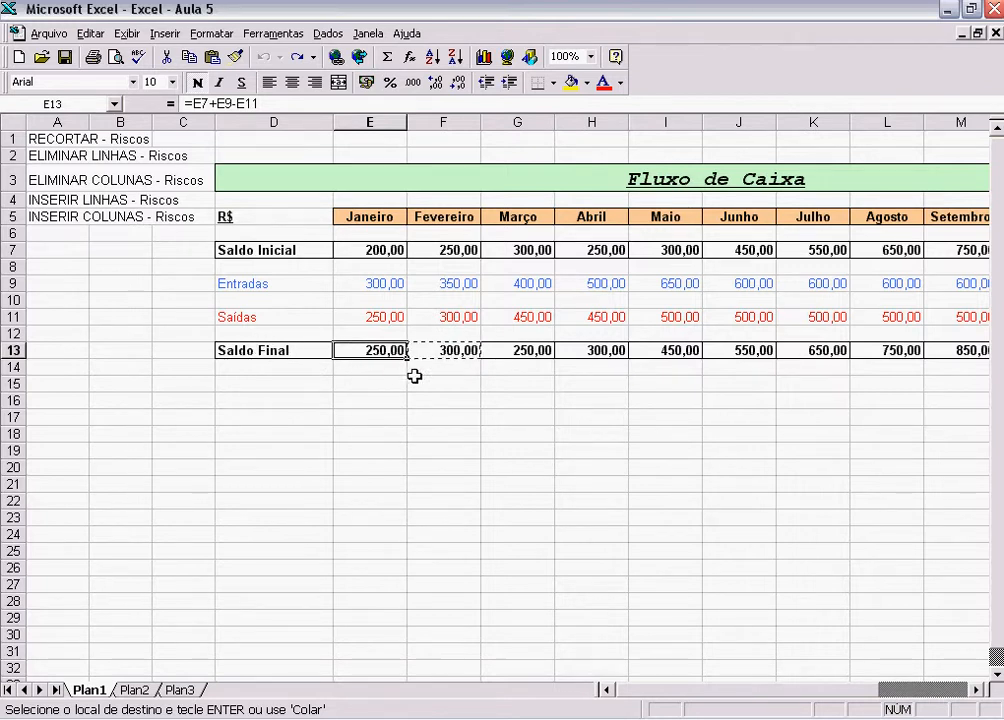
- Insert a new row at row 10, between the Entradas and Saídas lines
left_click(345, 399)
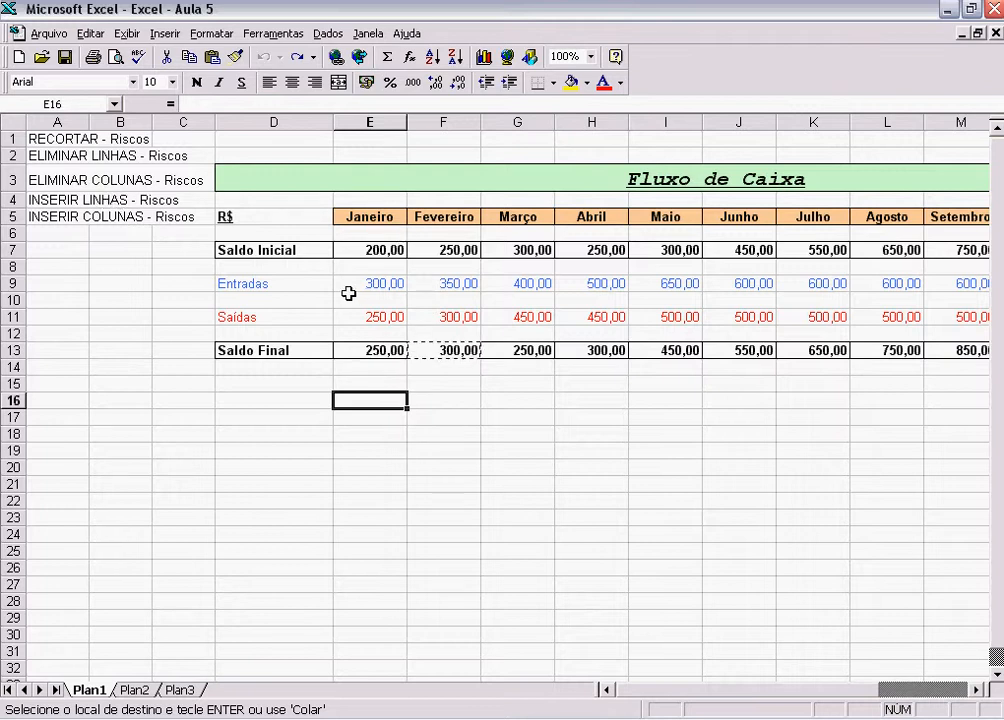
left_click(12, 300)
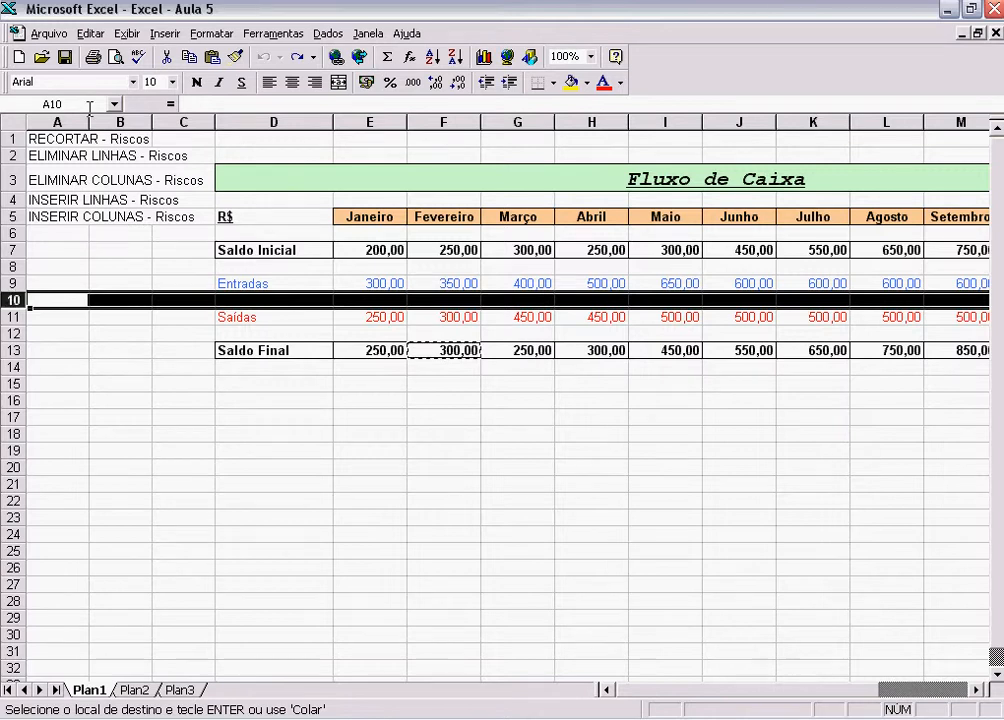
left_click(89, 35)
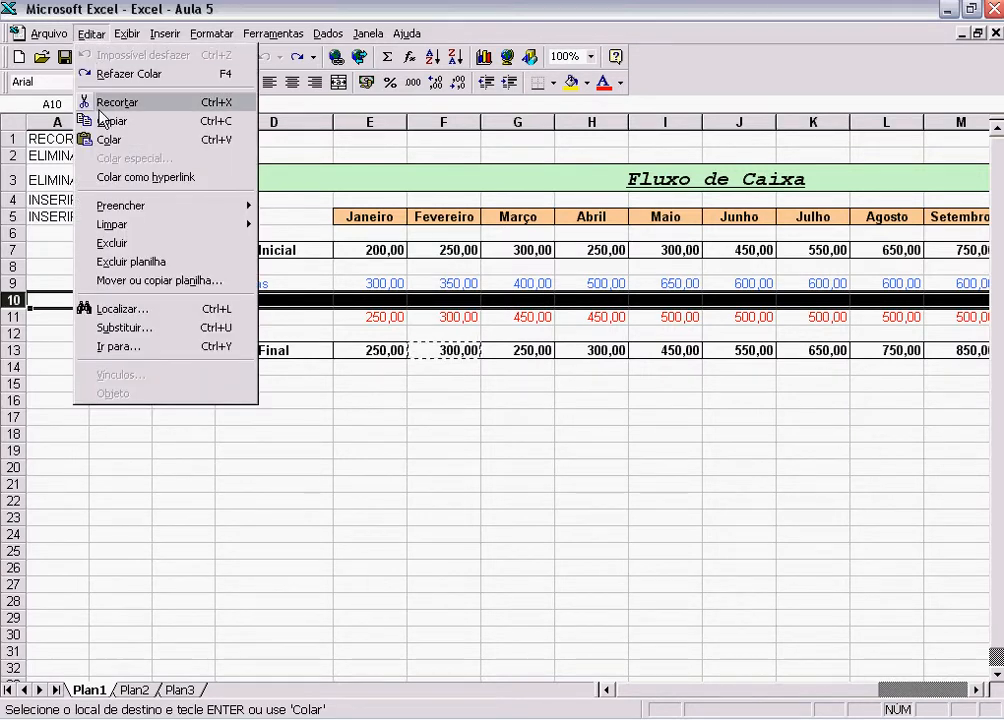
mouse_move(162, 36)
left_click(183, 76)
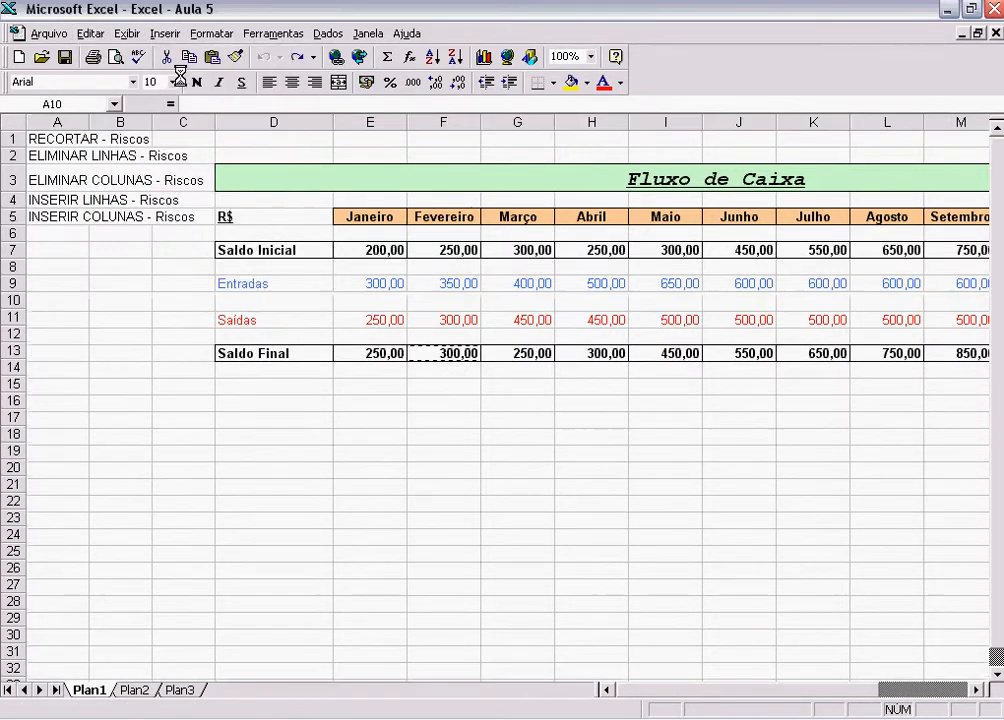
- Examine the January column around the inserted row, including the Saídas value and the Saldo Final formula
left_click(385, 417)
left_click(381, 300)
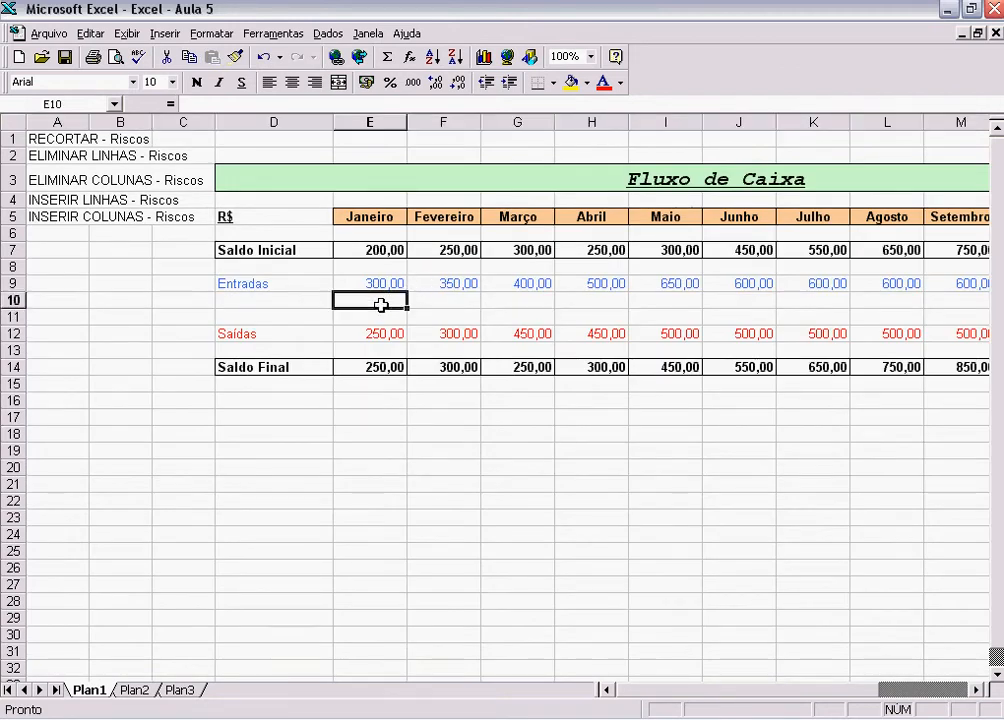
left_click(380, 335)
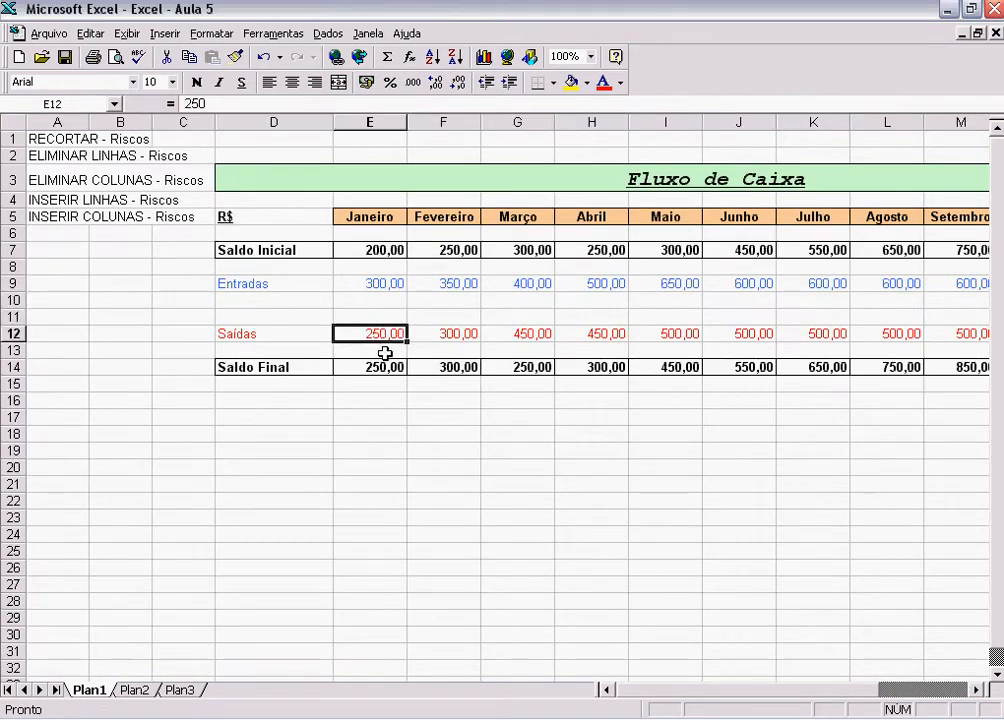
left_click(379, 369)
left_click(379, 334)
left_click(378, 317)
left_click(376, 297)
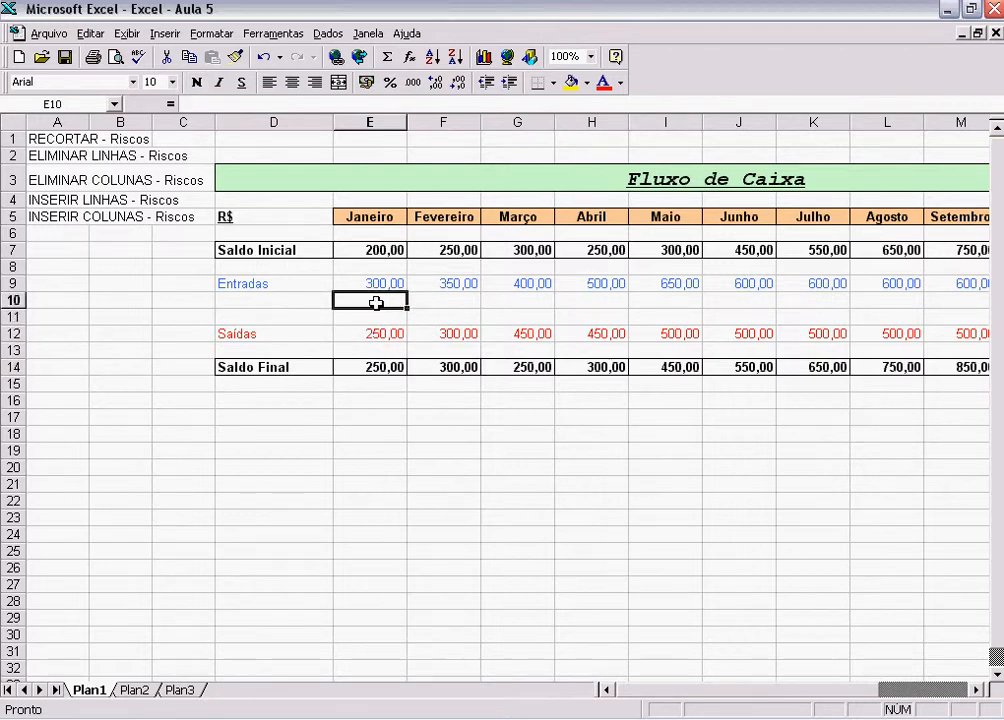
left_click(375, 334)
left_click(389, 386)
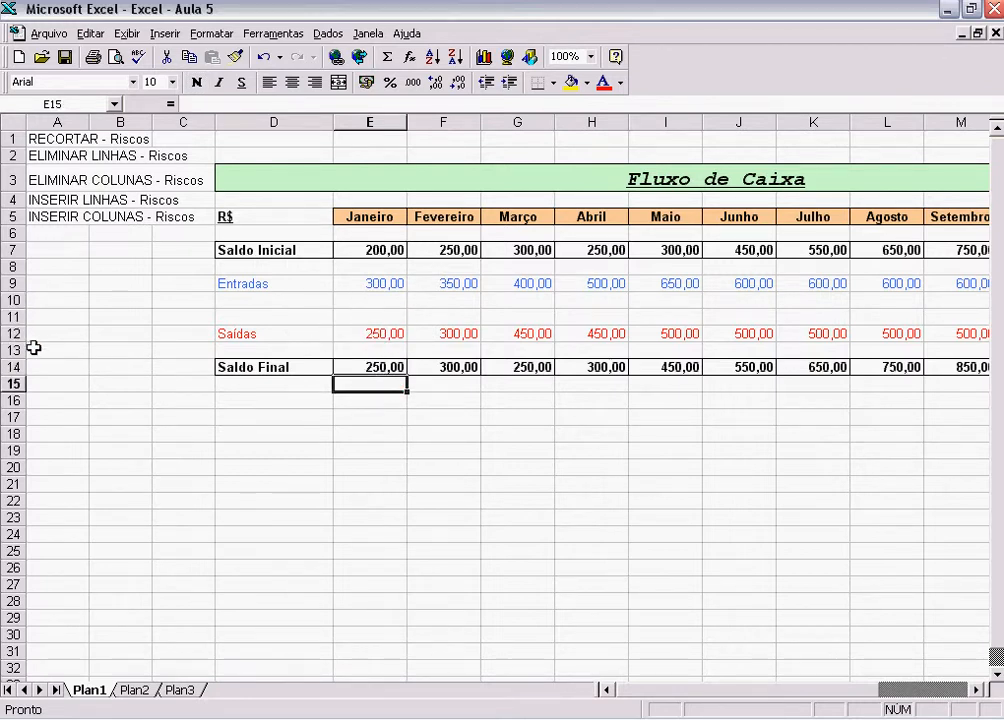
left_click(392, 336)
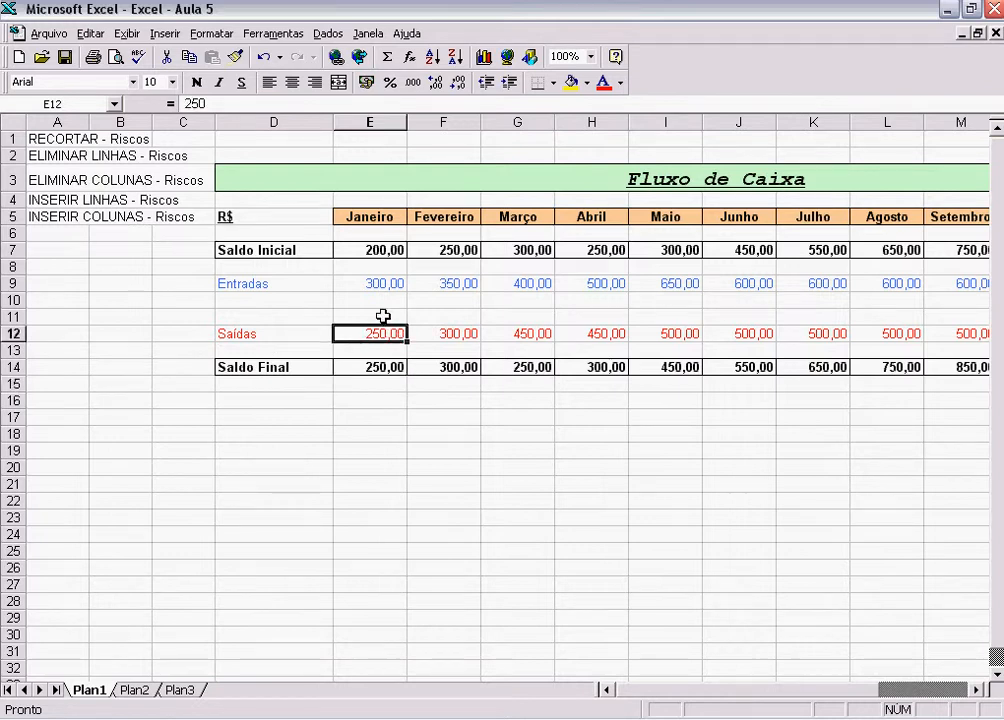
- Check January's Saldo Final formula in E14 and delete the blank row 11 above the Saídas line
left_click(383, 367)
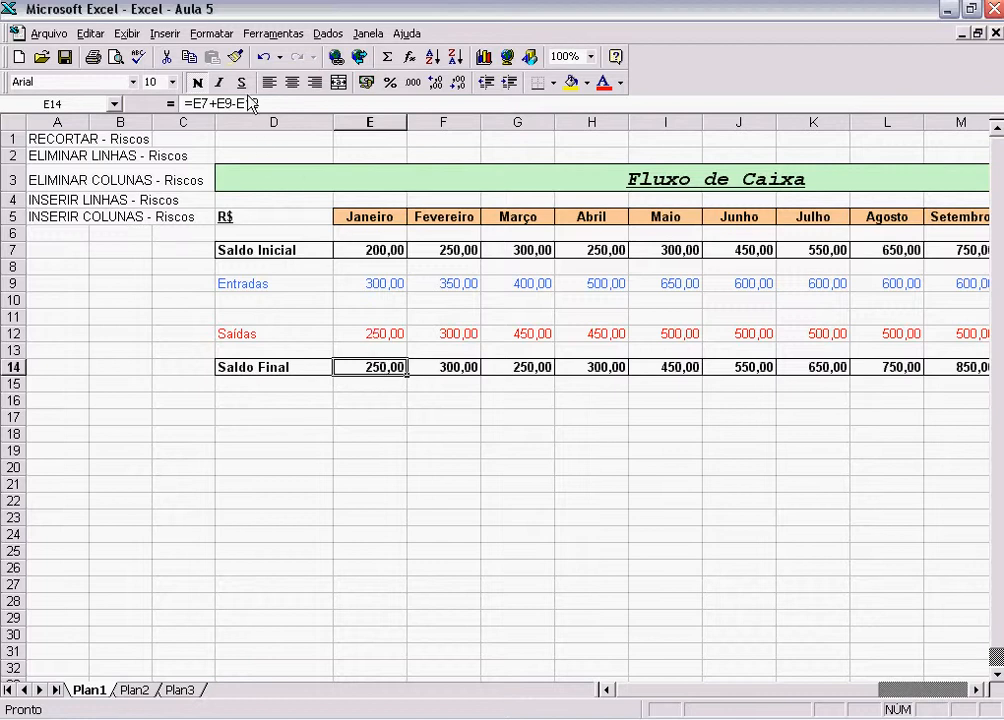
left_click(13, 317)
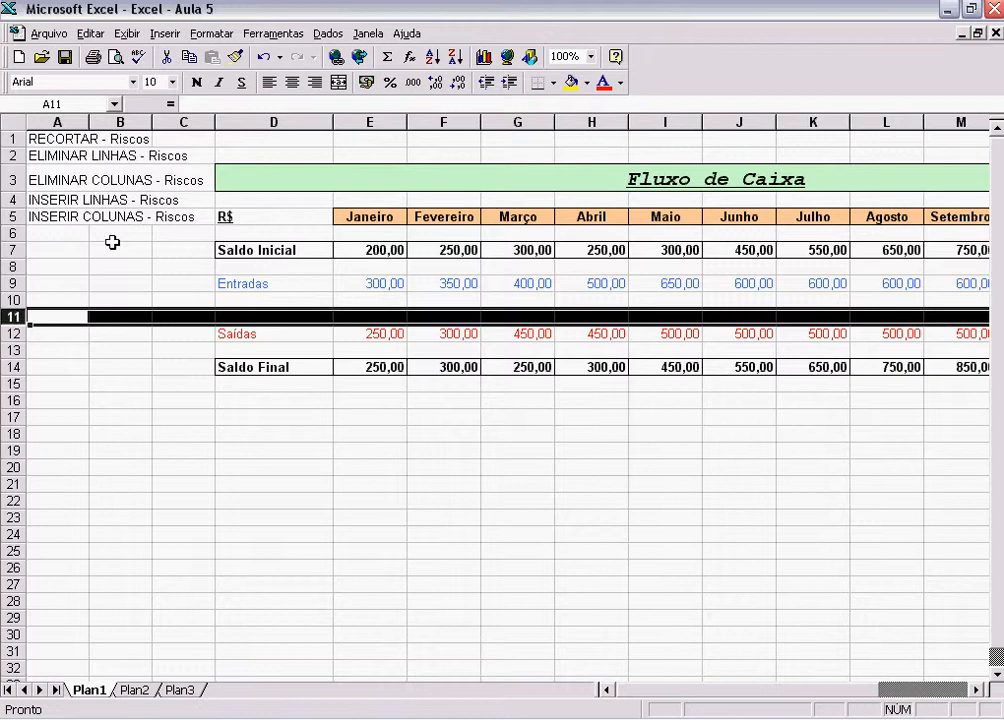
left_click(89, 34)
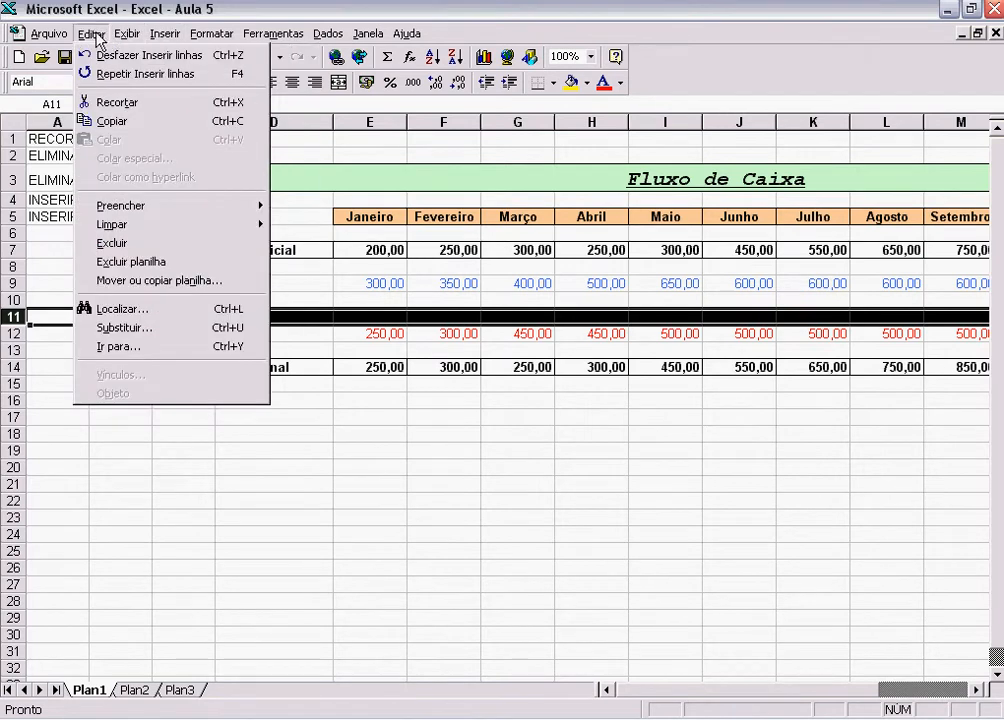
left_click(130, 243)
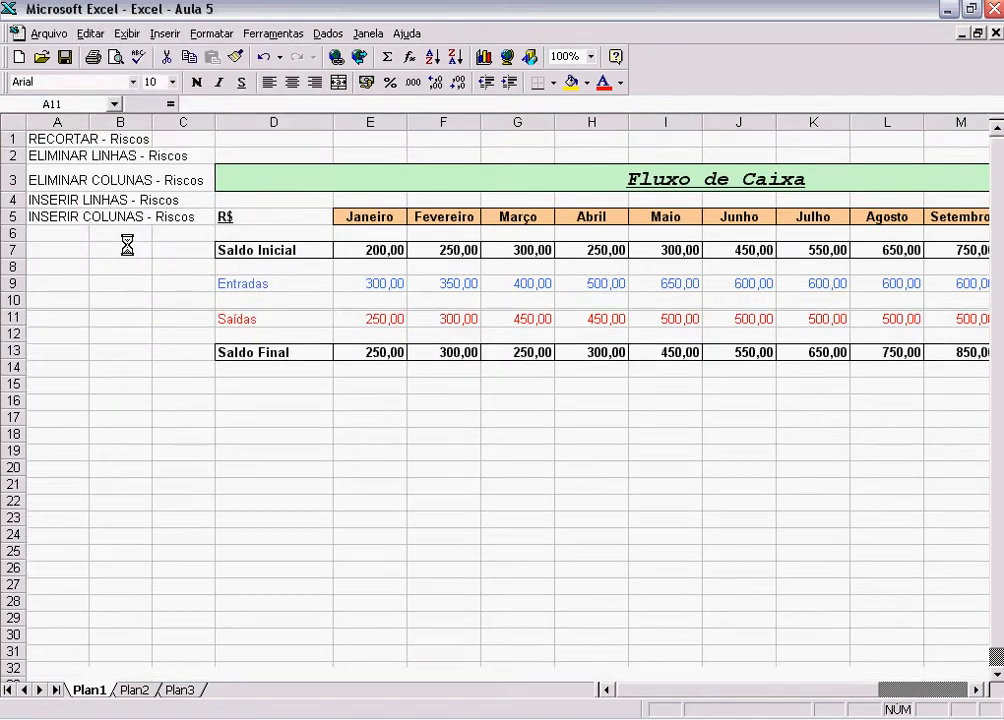
left_click(400, 433)
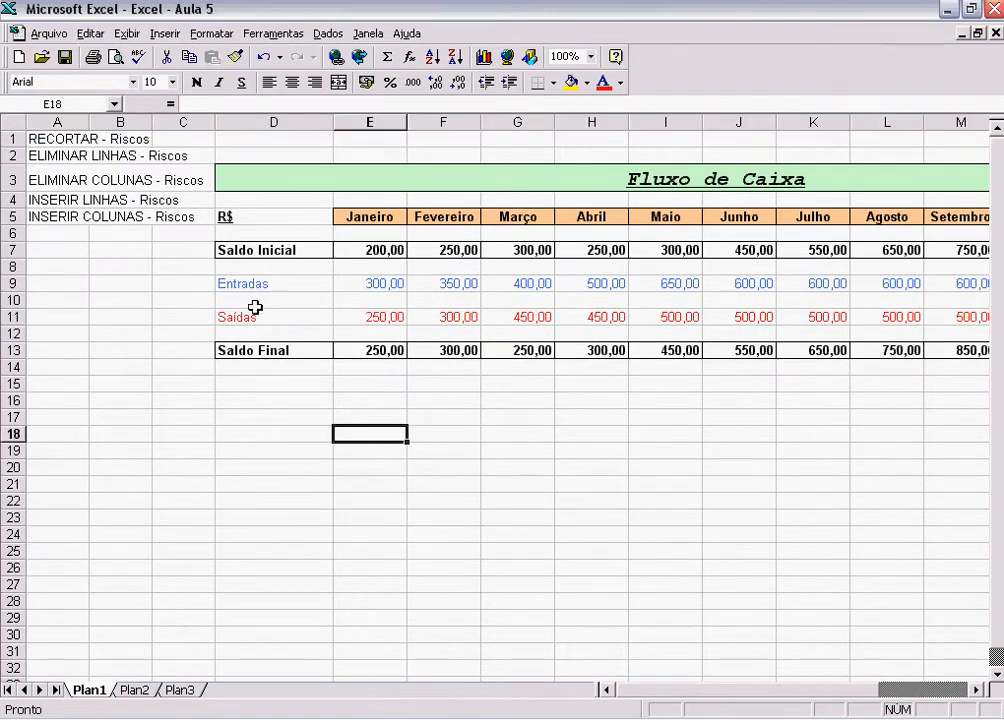
- Inspect January's Saldo Final formula in E13 and the Saídas value in E11 it refers to
left_click(380, 351)
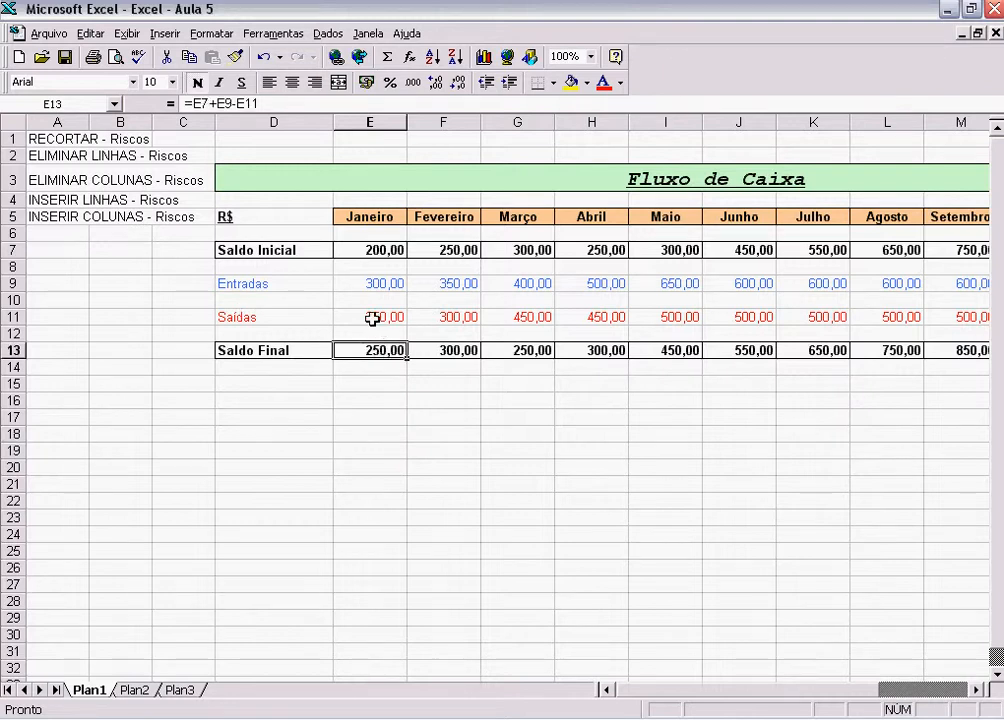
left_click(376, 317)
left_click(376, 353)
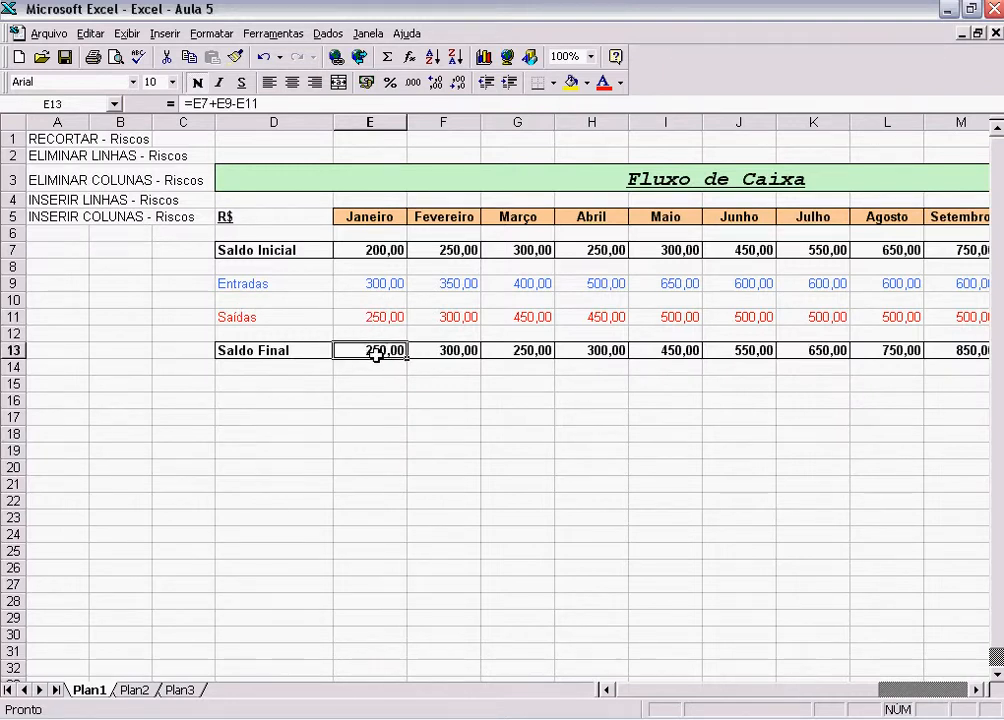
- Delete the entire Saídas row, row 11
left_click(13, 317)
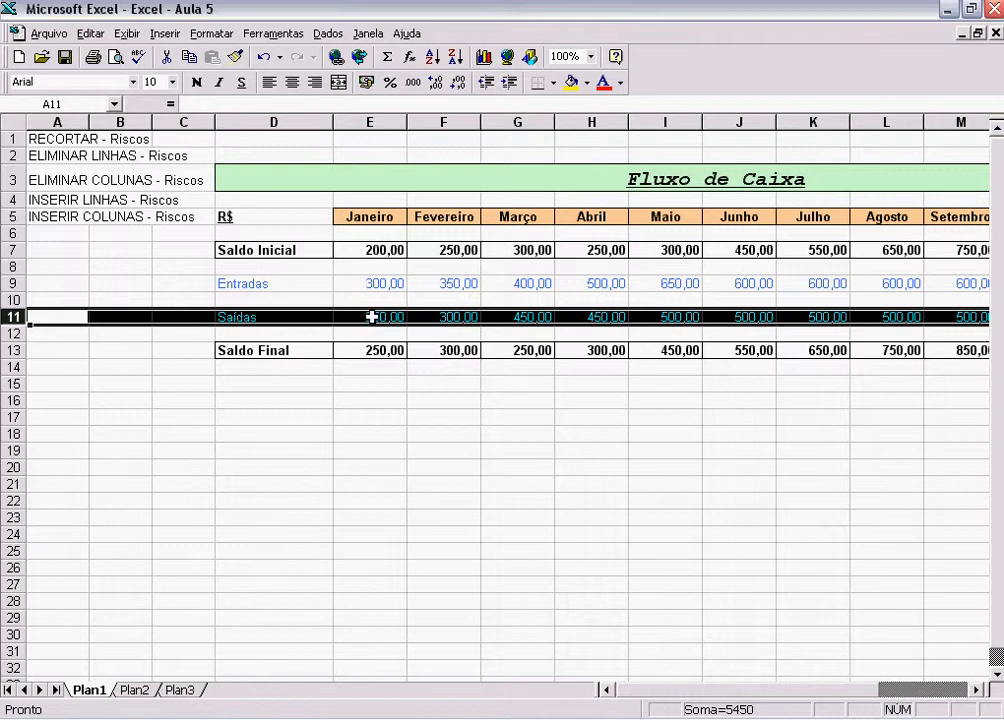
left_click(91, 33)
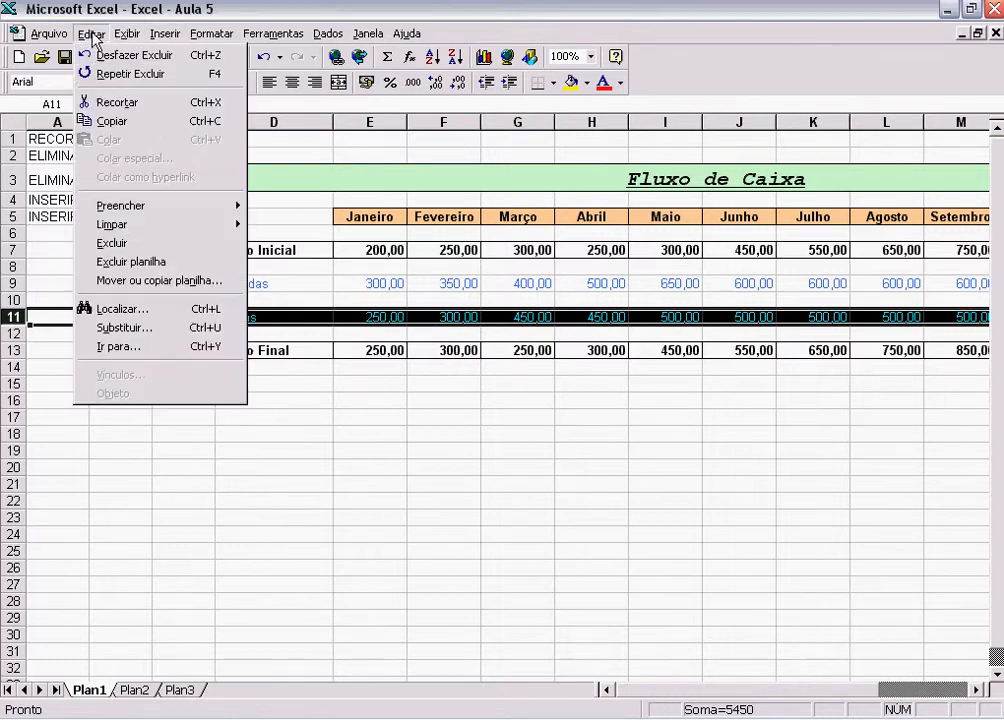
left_click(112, 243)
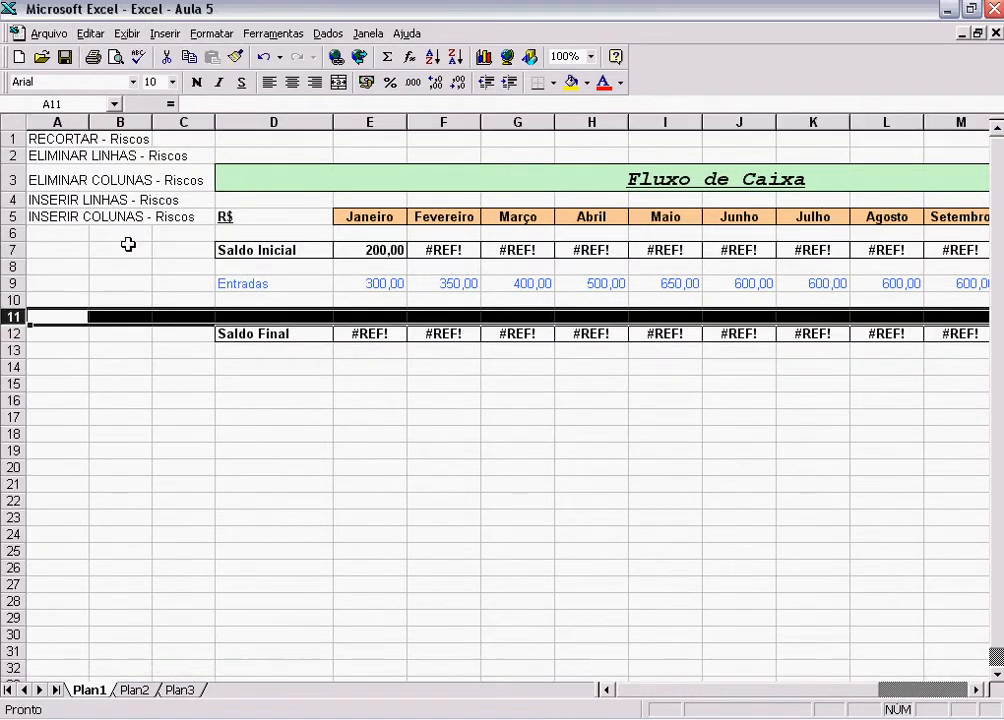
- Examine the Saldo Final formulas for Janeiro, Fevereiro and Março in row 12 and the empty cell E11
left_click(372, 333)
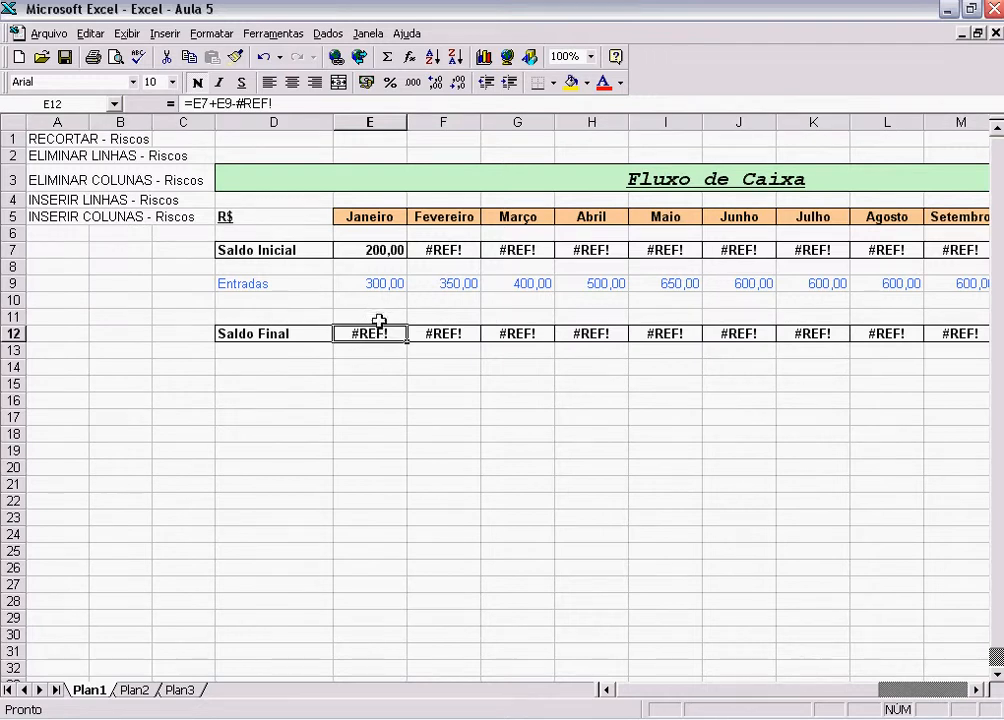
left_click(377, 317)
left_click(373, 334)
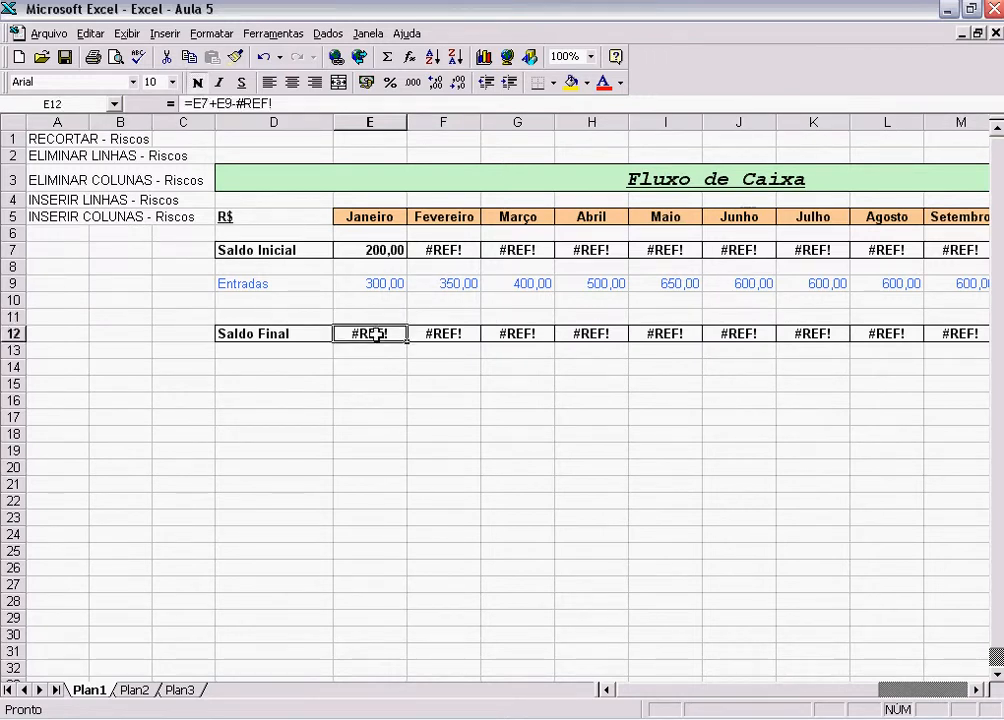
left_click(441, 333)
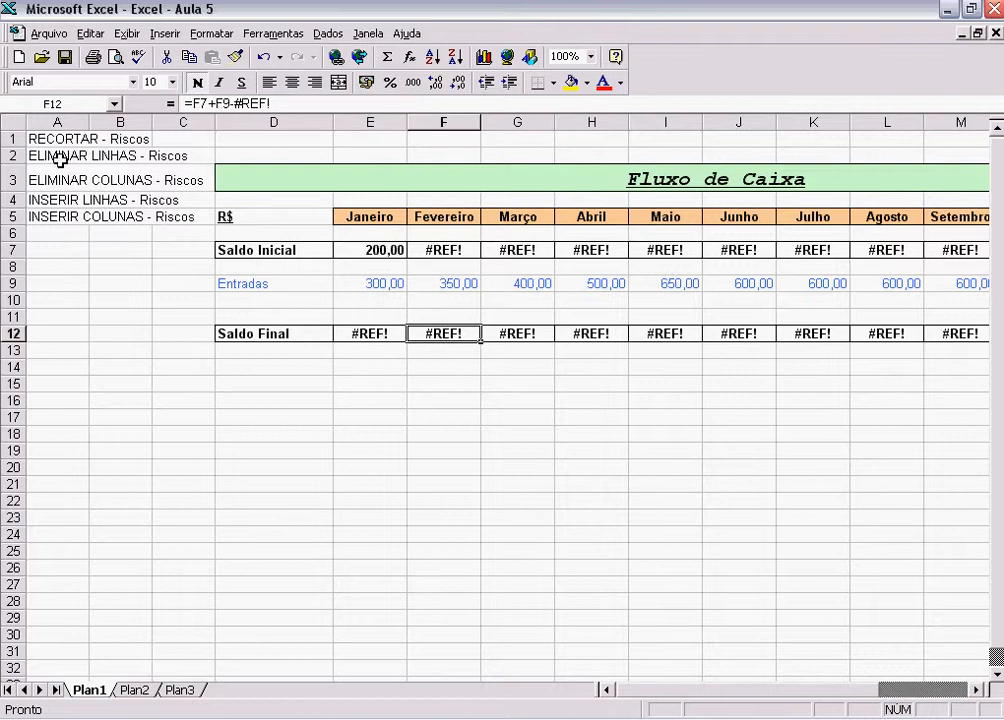
left_click(378, 333)
left_click(545, 335)
- Undo the deletion of the Saídas row and recheck January's Saídas value and Saldo Final formula
left_click(90, 33)
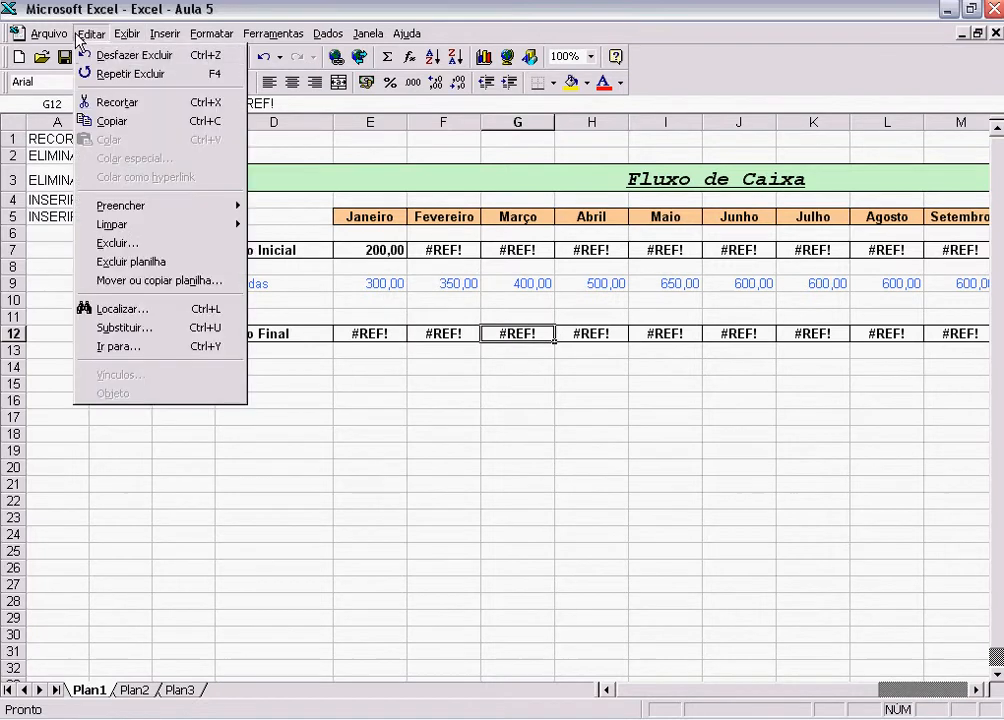
left_click(100, 54)
left_click(392, 403)
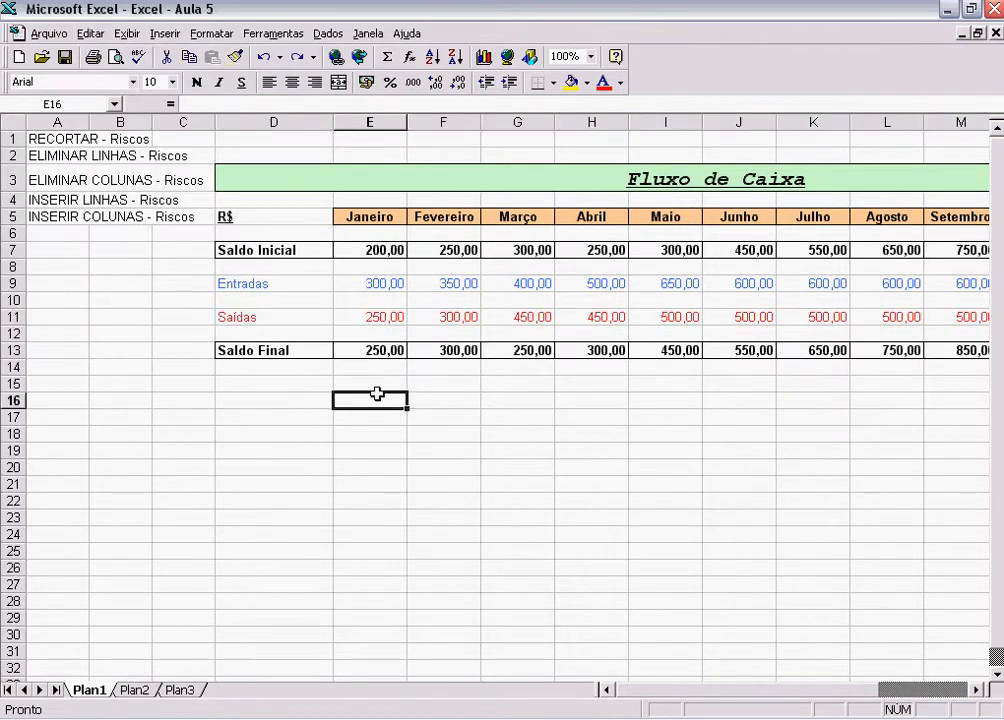
left_click(295, 316)
left_click(370, 316)
left_click(388, 352)
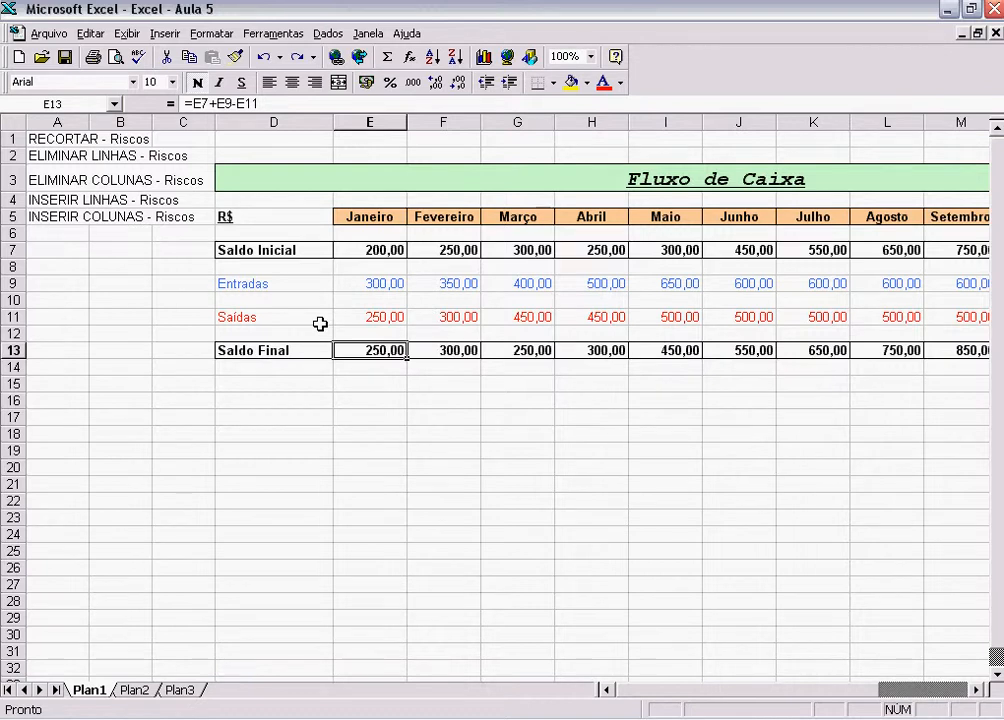
- Try to insert a column before Fevereiro with the whole of column F selected
left_click(447, 121)
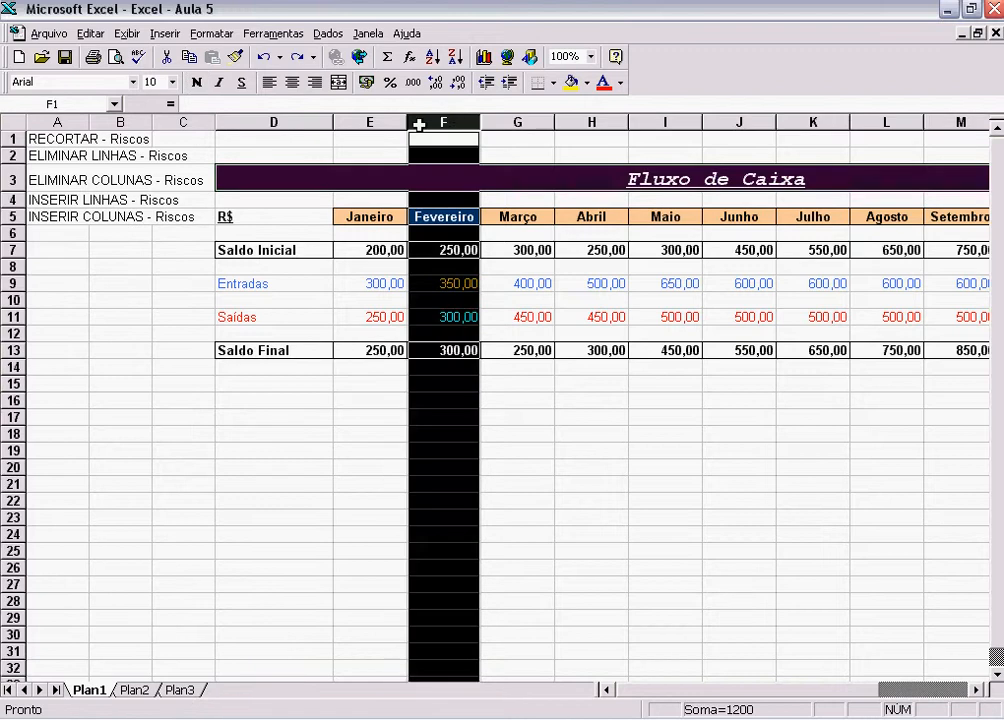
left_click(166, 34)
left_click(190, 92)
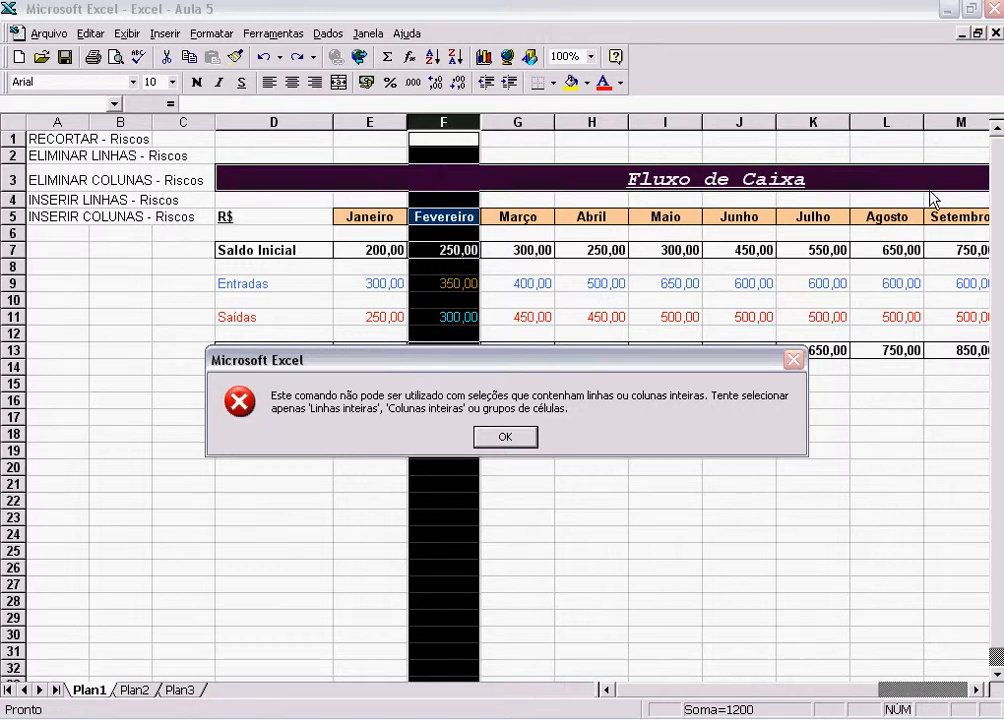
left_click(505, 437)
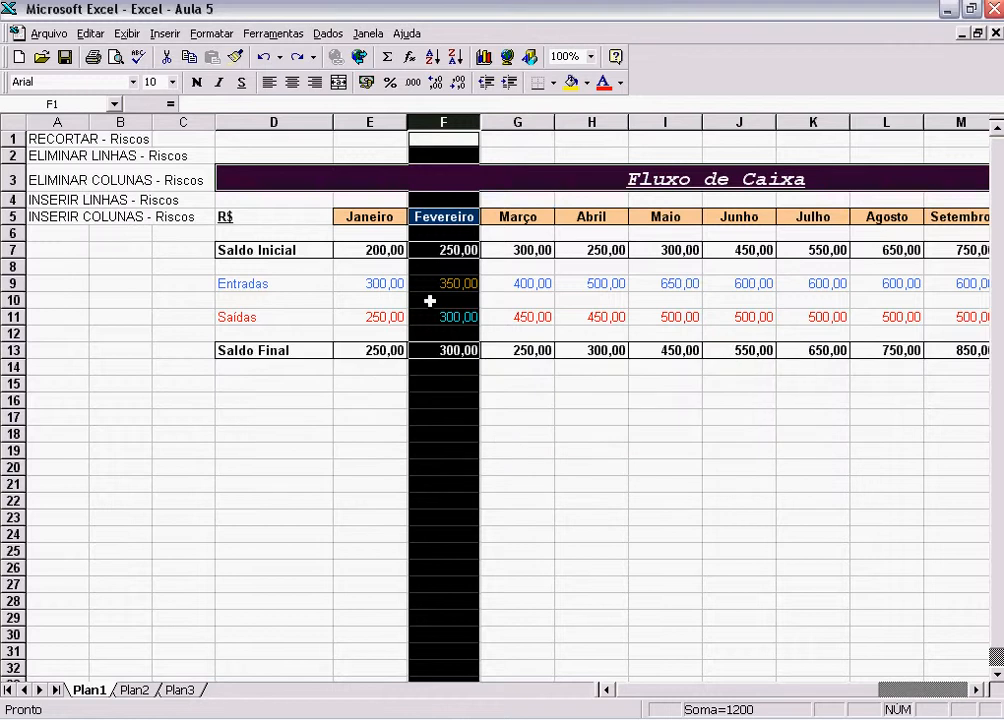
- Insert two blank columns between Janeiro and Fevereiro, at column F, starting from single cells
left_click(445, 201)
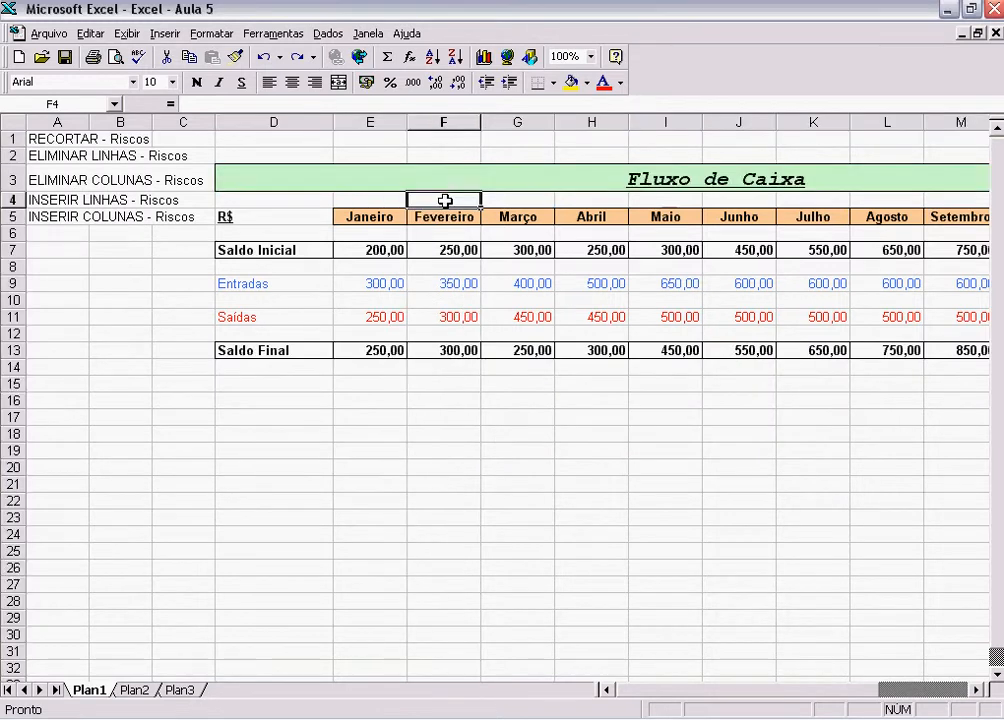
left_click(165, 34)
left_click(188, 92)
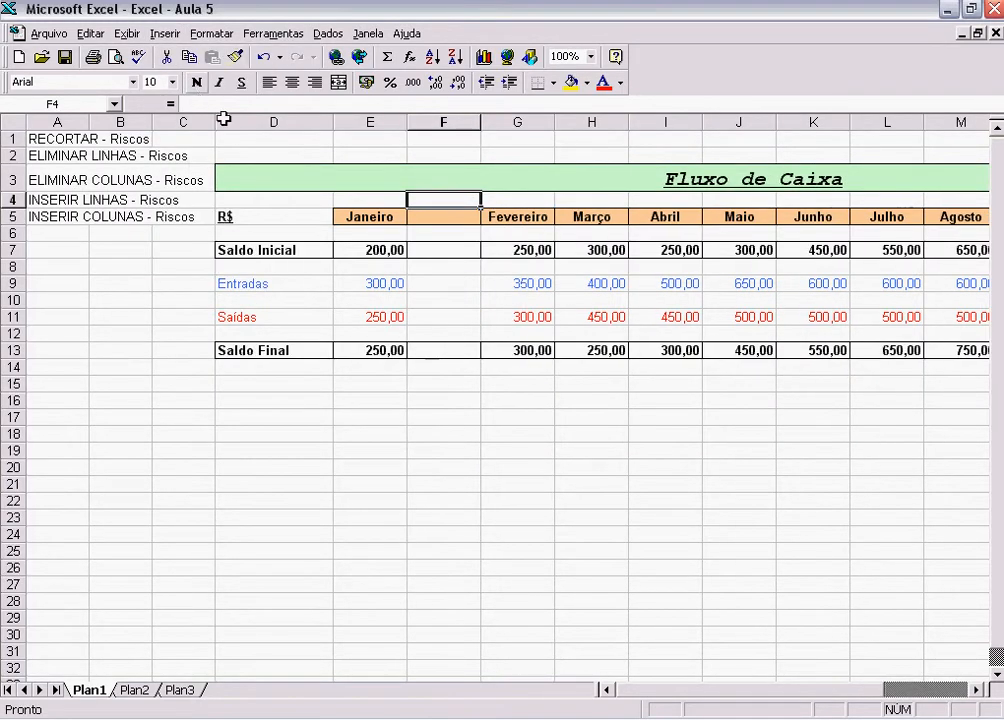
left_click(447, 140)
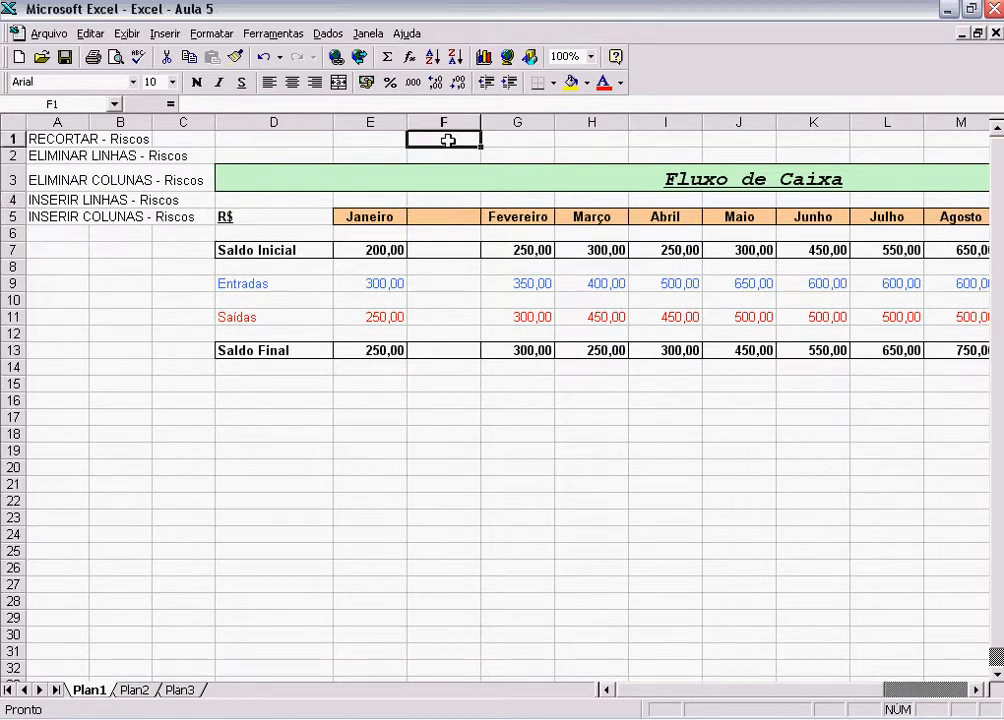
left_click(166, 33)
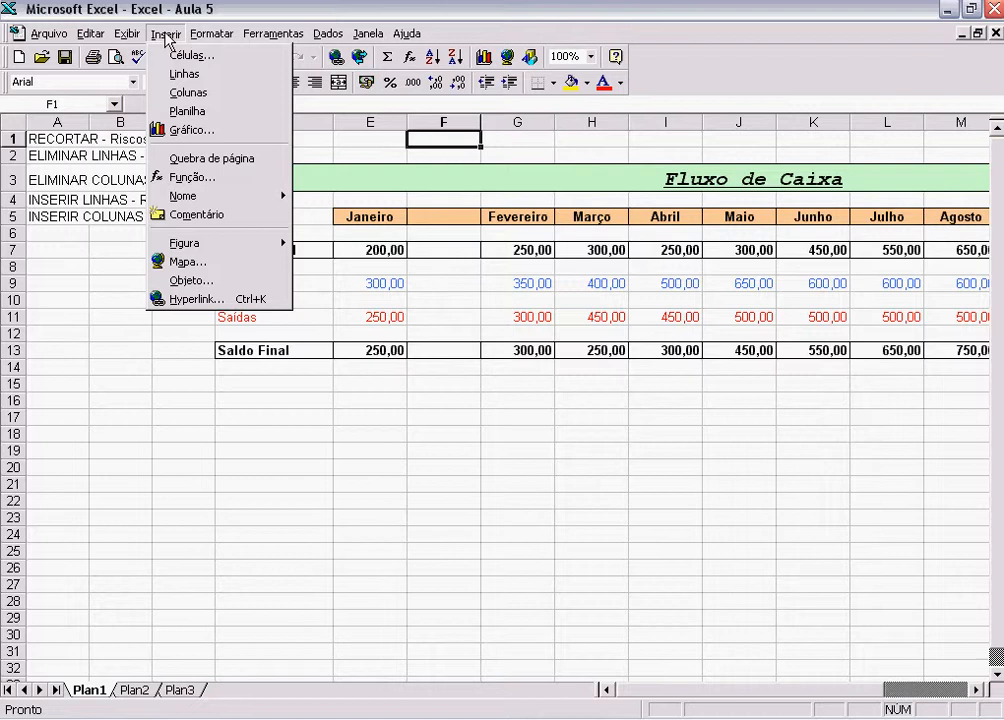
left_click(190, 93)
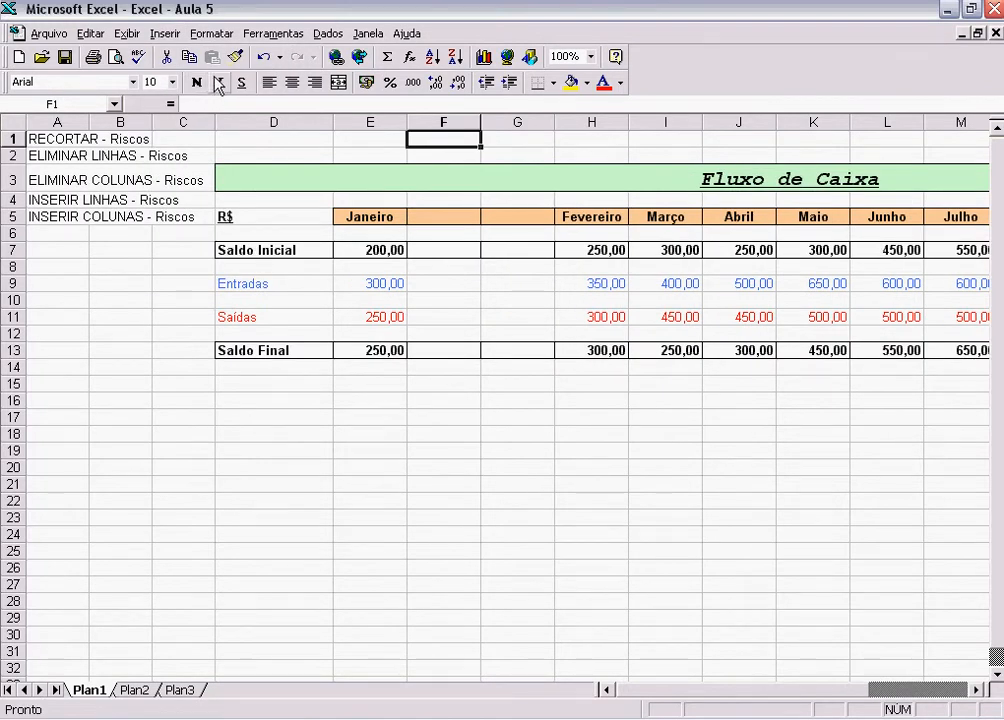
- Examine the inserted columns F and G, including their header cells in row 5 and the Entradas cell F9
left_click(448, 123)
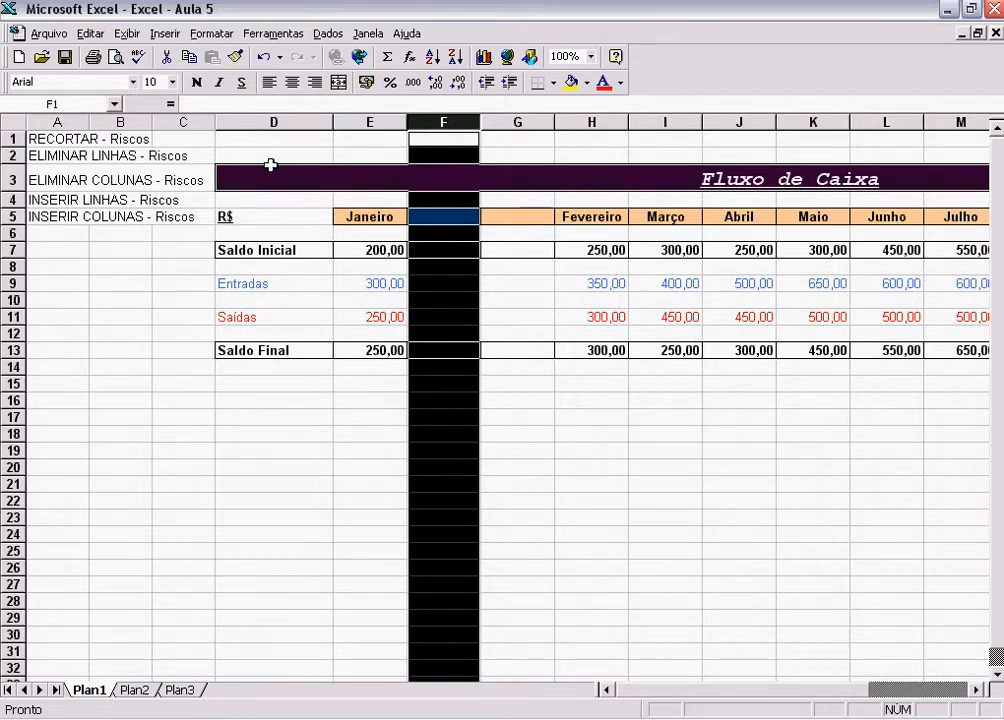
left_click(522, 452)
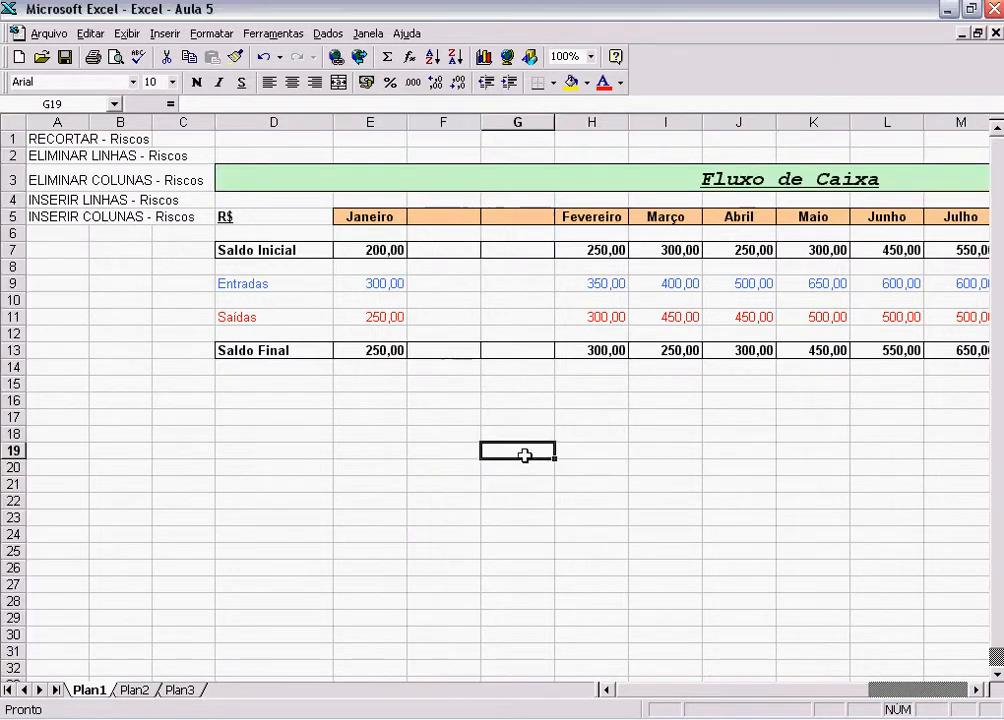
left_click(455, 218)
left_click(522, 215)
left_click(441, 204)
left_click(518, 229)
left_click(511, 218)
left_click(439, 215)
left_click(515, 216)
left_click(441, 216)
left_click(455, 287)
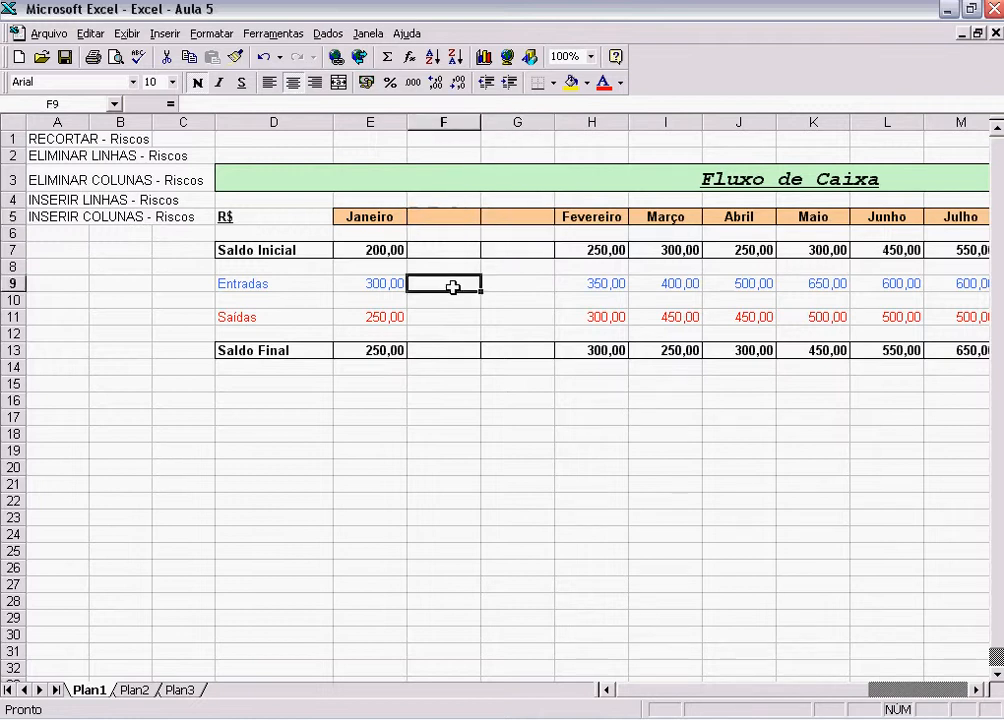
- Compare February's Saldo Inicial formula in H7 with January's Saldo Final formula in E13
left_click(603, 251)
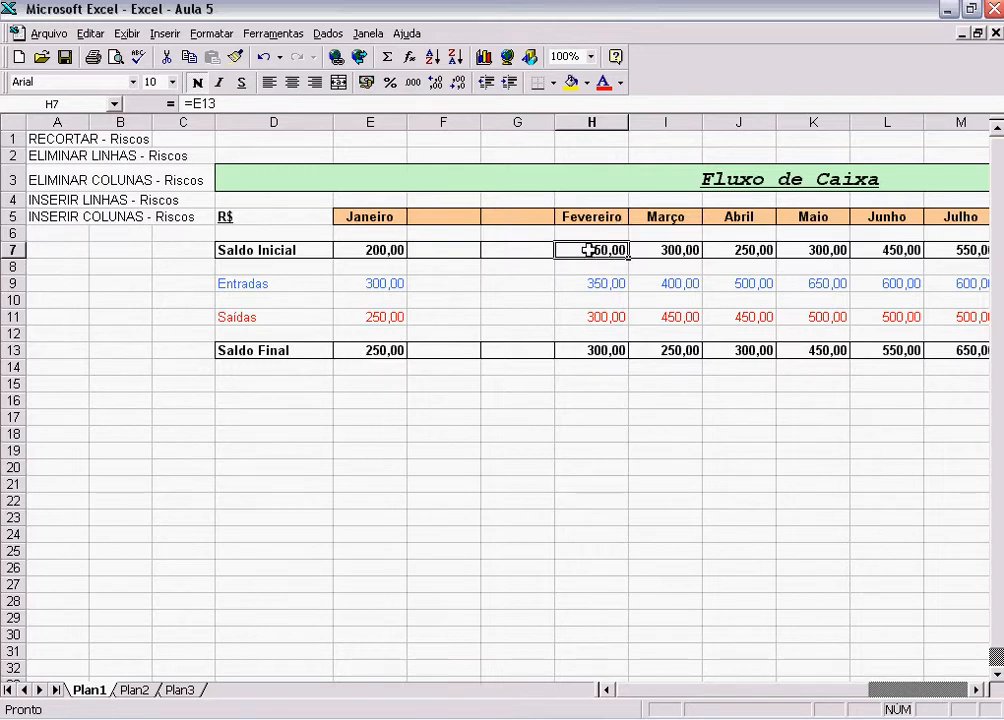
left_click(380, 349)
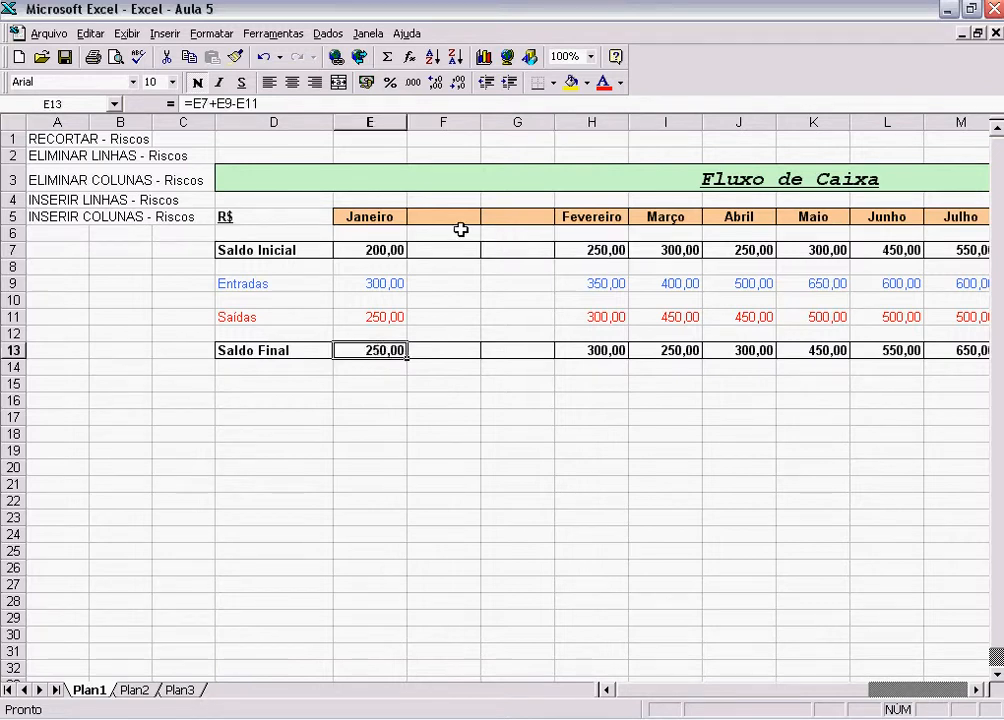
left_click(600, 251)
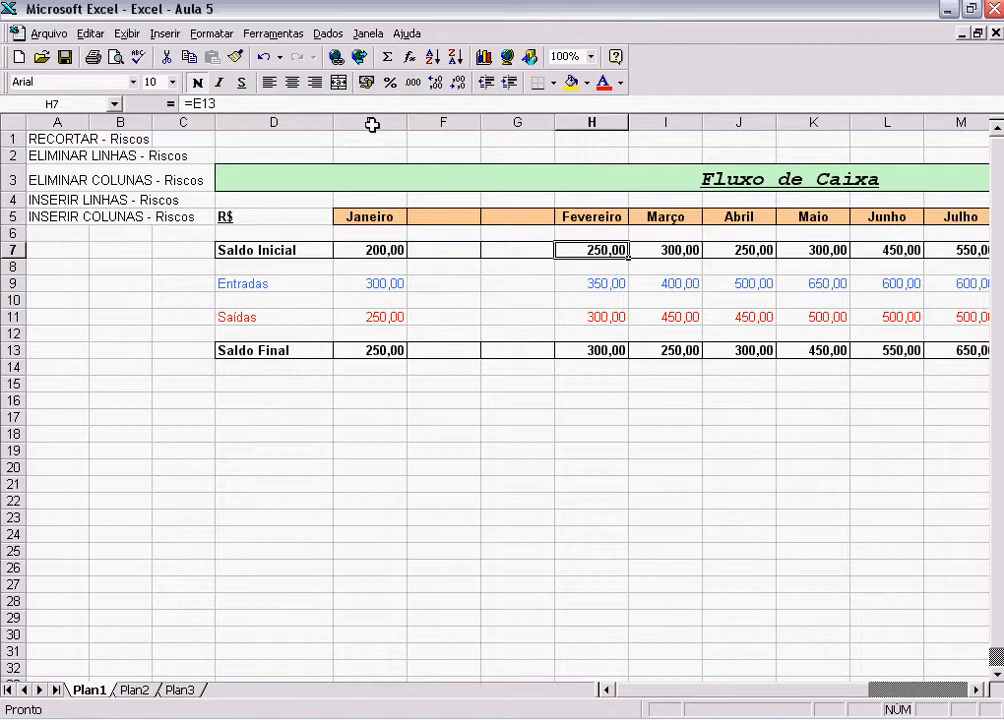
- Delete the Janeiro column from cell E4 using the Coluna inteira option
left_click(367, 200)
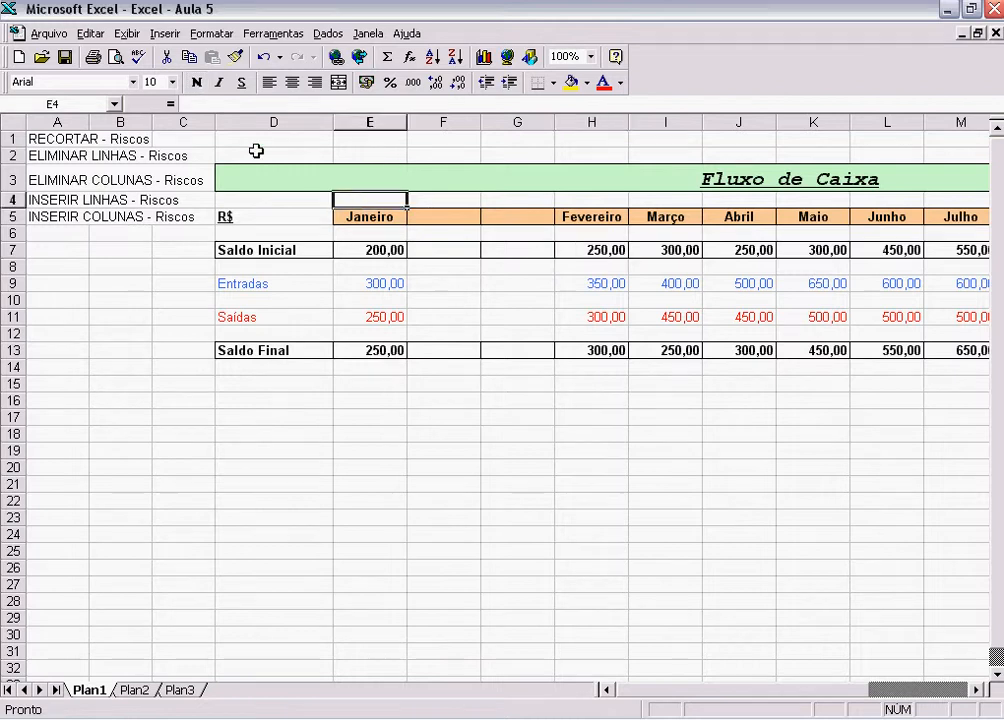
left_click(91, 34)
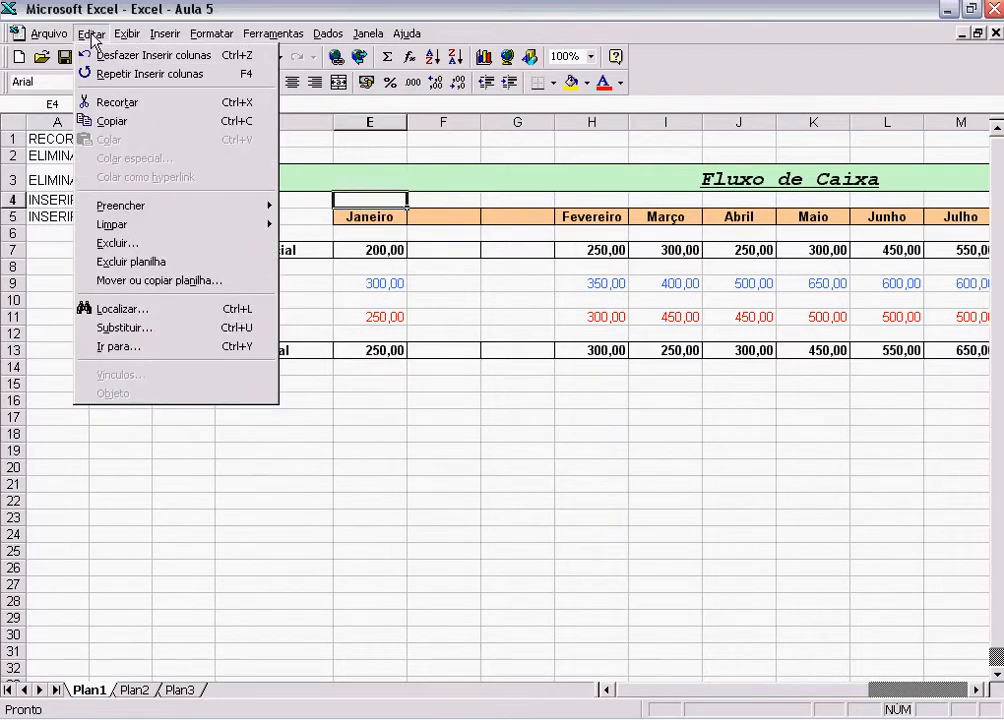
left_click(117, 243)
left_click(386, 444)
left_click(601, 377)
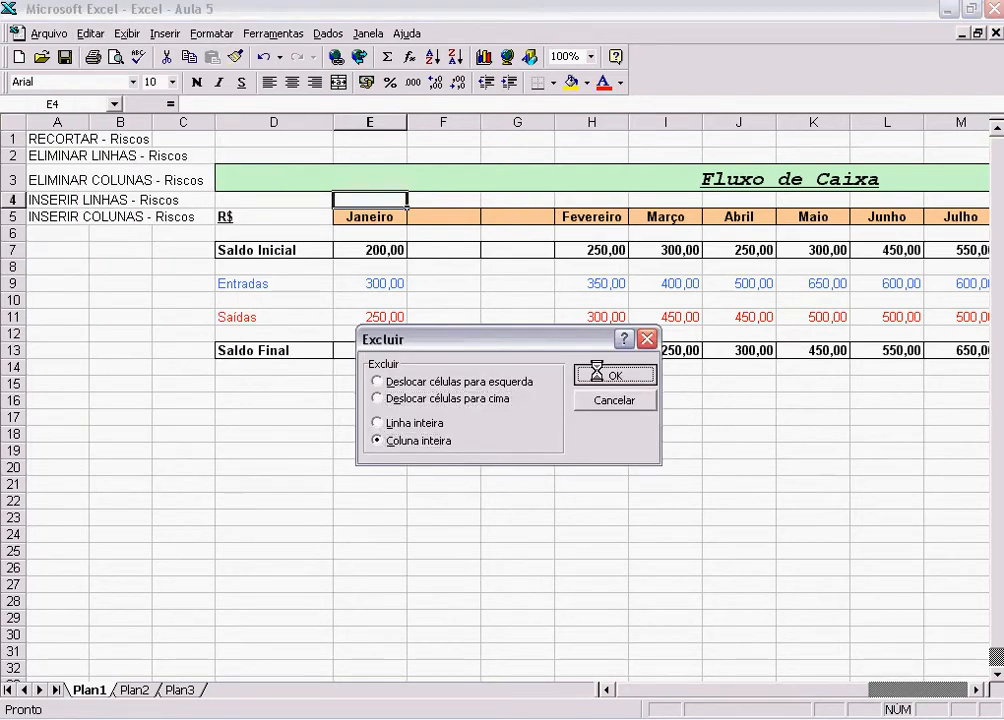
- Inspect February's Saldo Inicial formula in G7 and undo the deletion of the Janeiro column
left_click(515, 250)
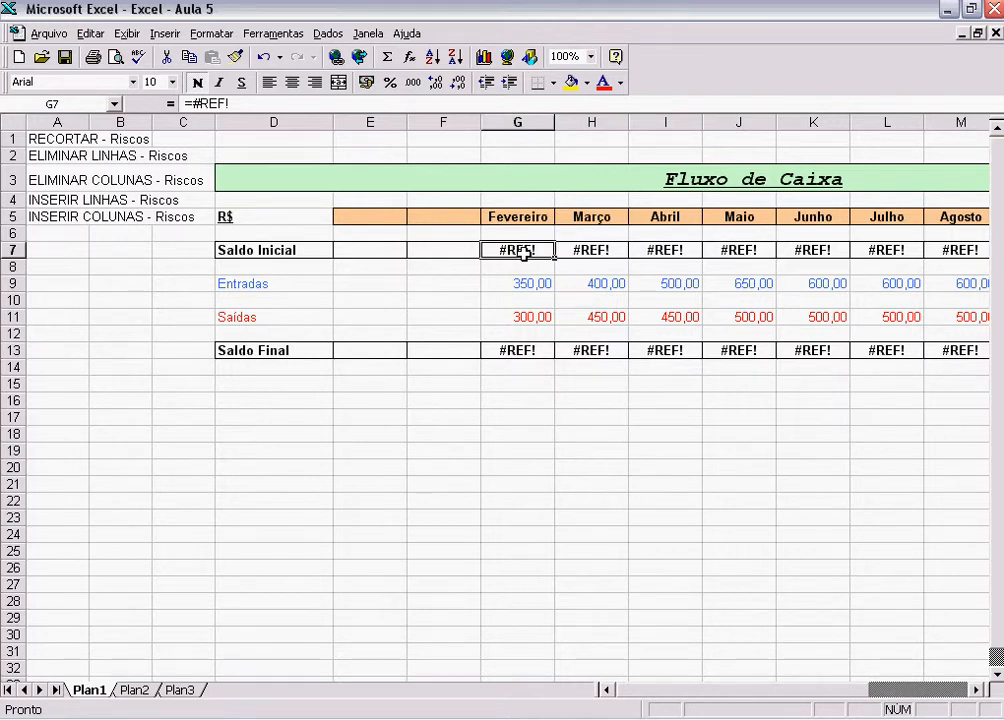
left_click(90, 33)
left_click(115, 55)
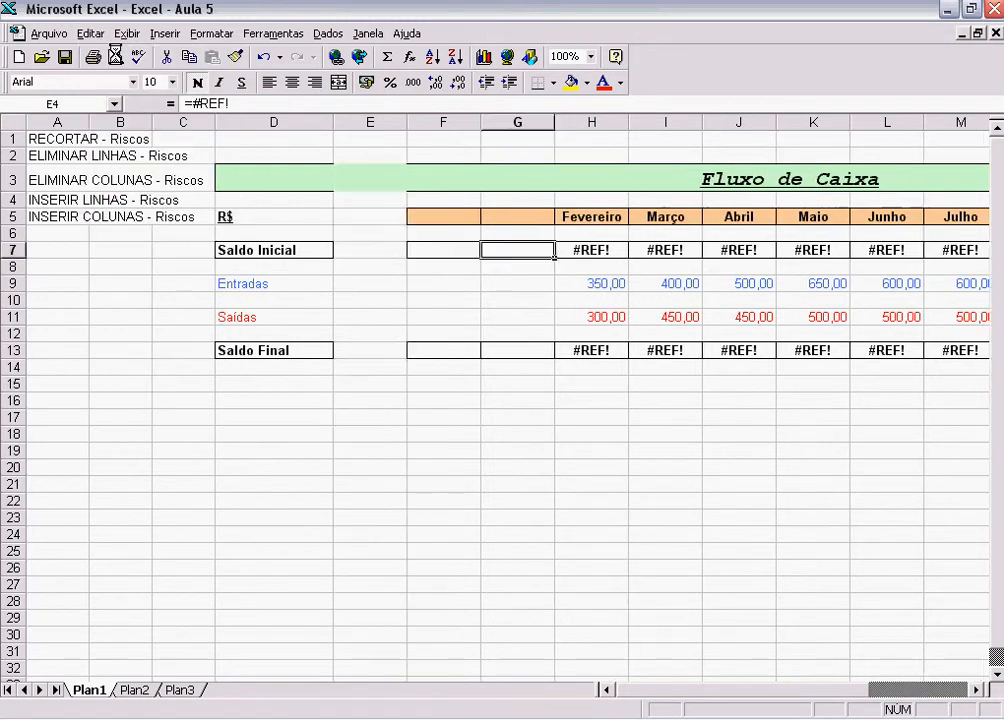
- Delete the empty columns F and G between Janeiro and Fevereiro using the Coluna inteira option
left_click(466, 139)
left_click_drag(466, 139, 500, 139)
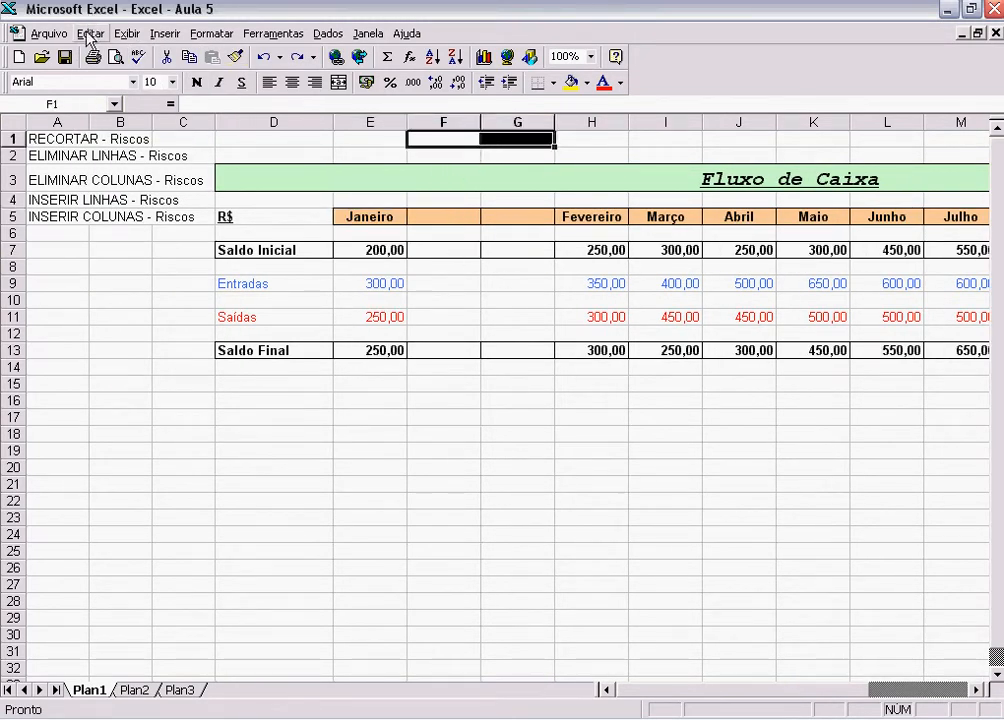
left_click(90, 33)
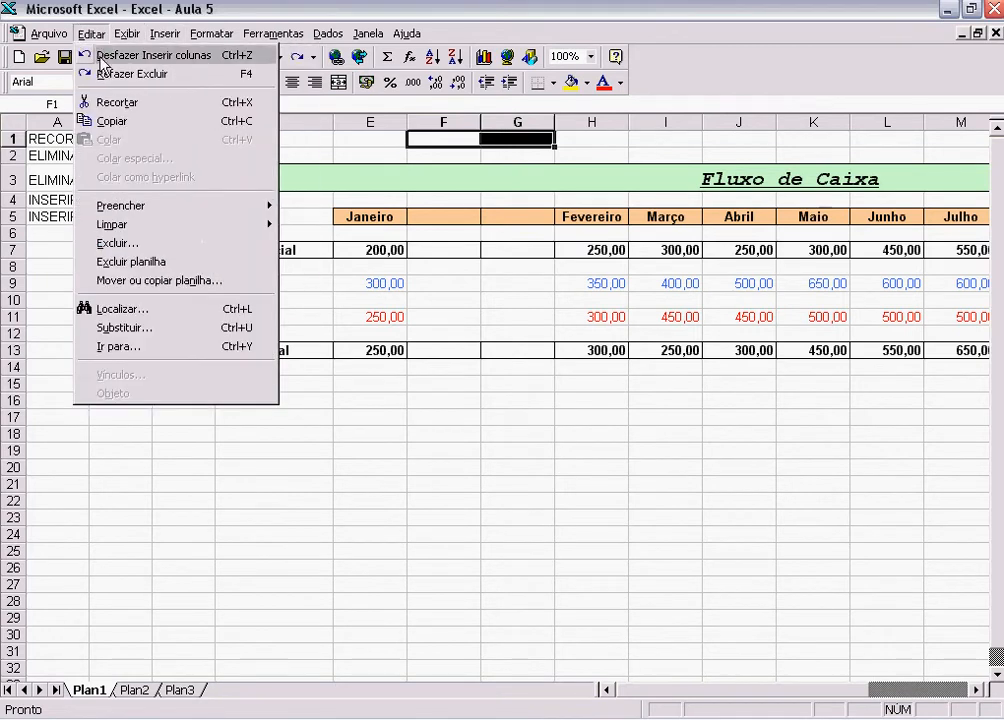
left_click(144, 246)
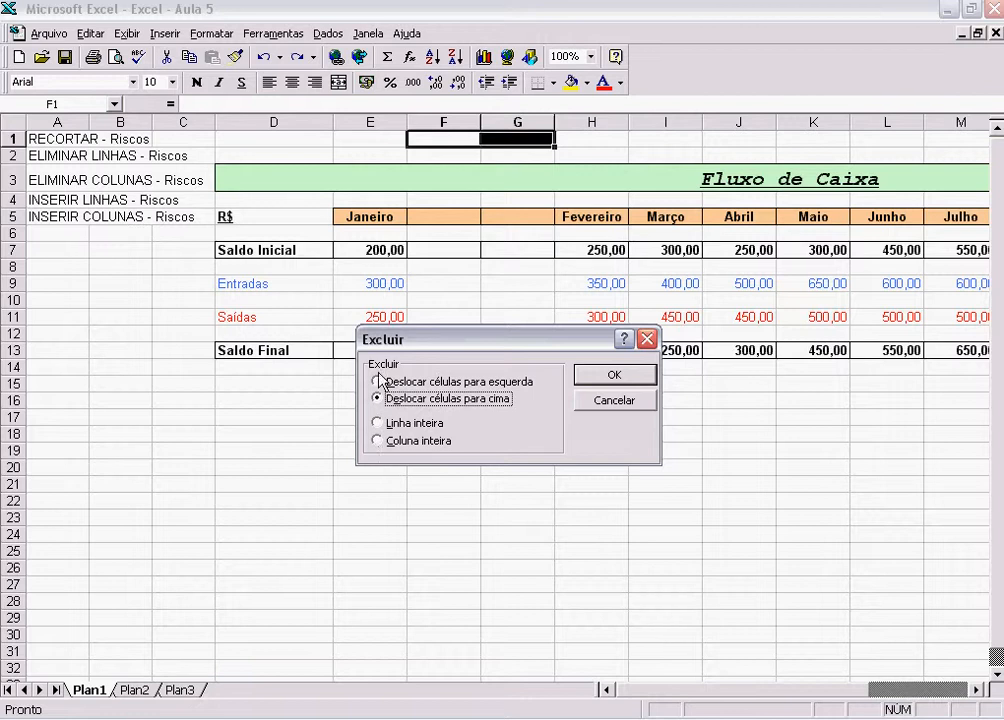
left_click(377, 441)
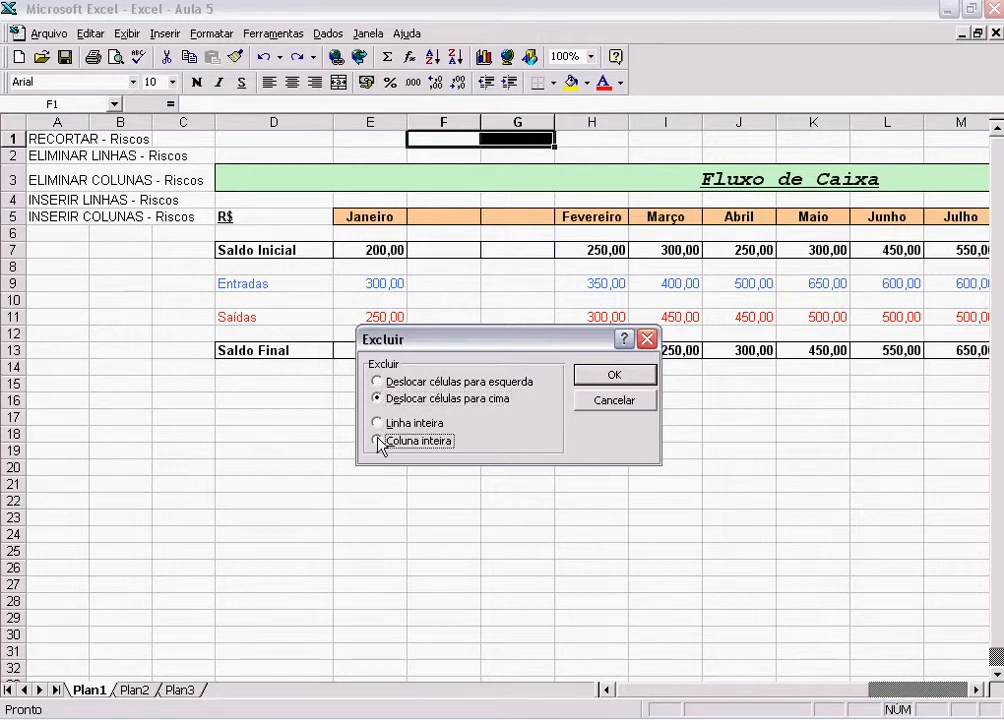
left_click(608, 377)
left_click(520, 400)
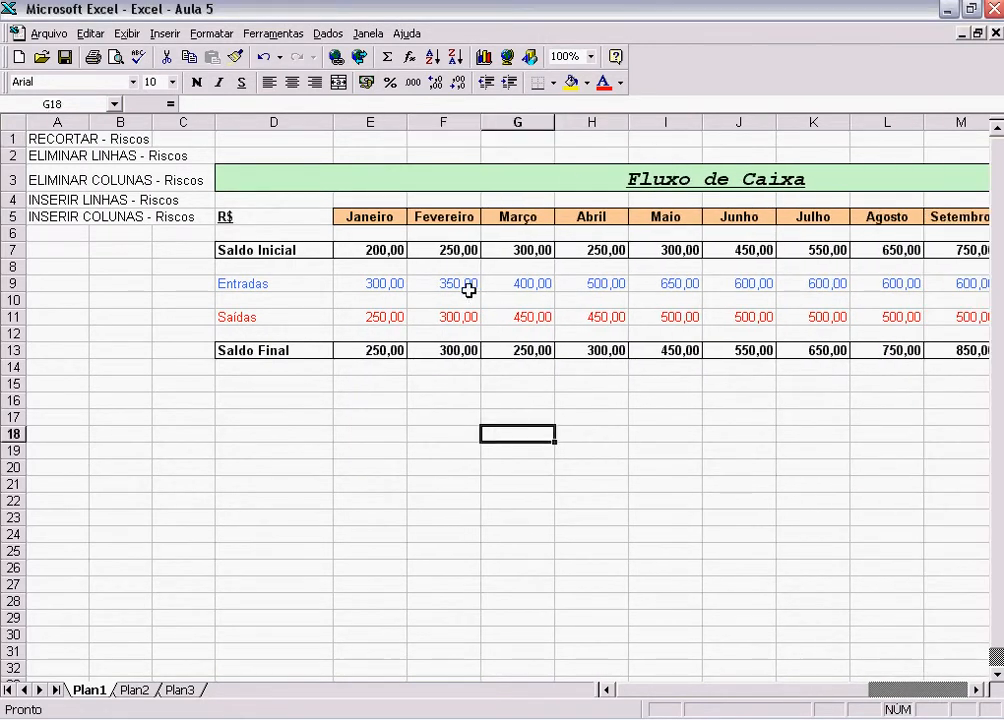
- Examine the cash-flow table across all months from Janeiro to Dezembro along row 8
left_click(446, 264)
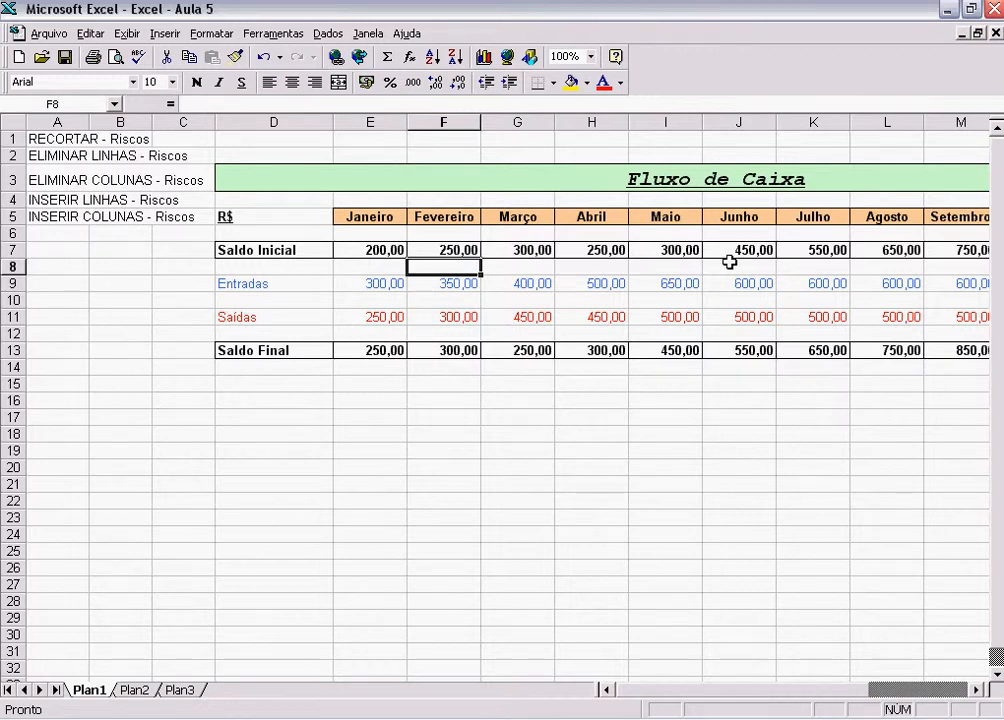
key("Right")
key("Right")
key("Right")
key("Right")
key("Right")
key("Right")
key("Right")
key("Right")
key("Right")
key("Right")
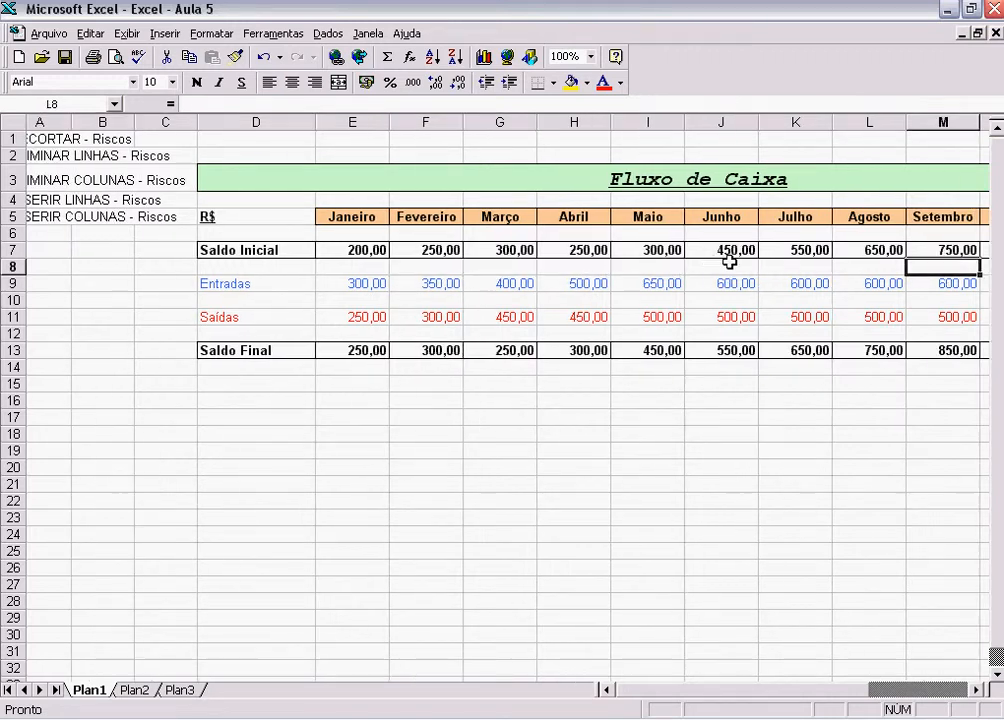
key("Right")
key("Left")
key("Left")
key("Left")
key("Left")
key("Left")
key("Left")
key("Left")
key("Left")
key("Left")
key("Left")
key("Left")
key("Left")
key("Left")
key("Left")
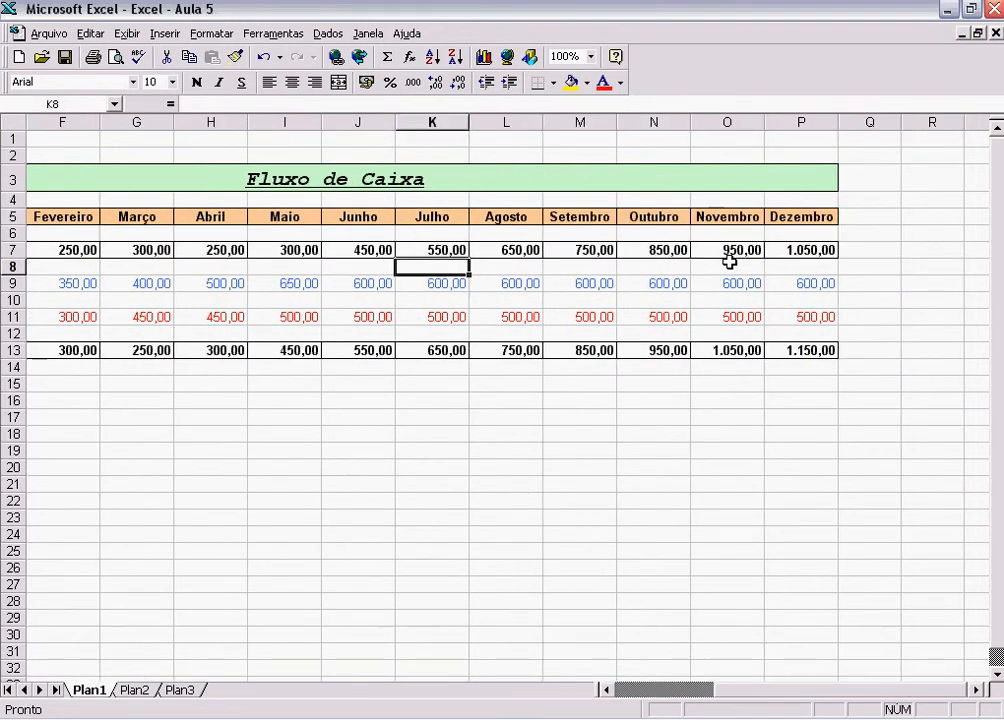
key("Left")
key("Left")
key("Right")
key("Right")
key("Right")
key("Right")
key("Right")
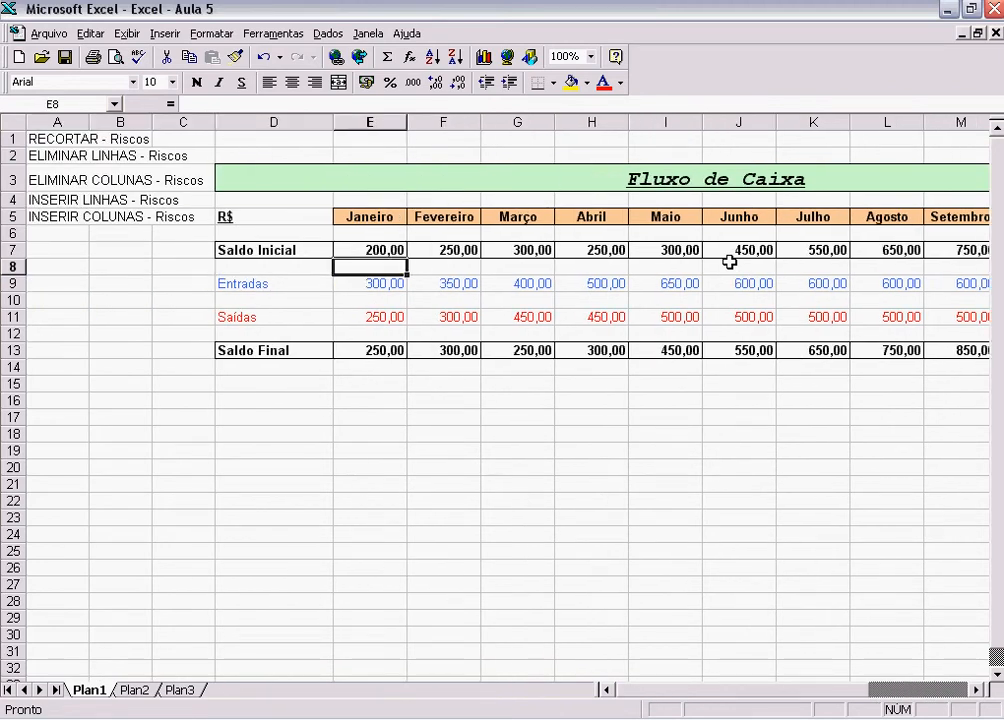
key("Left")
key("Left")
key("Left")
key("Right")
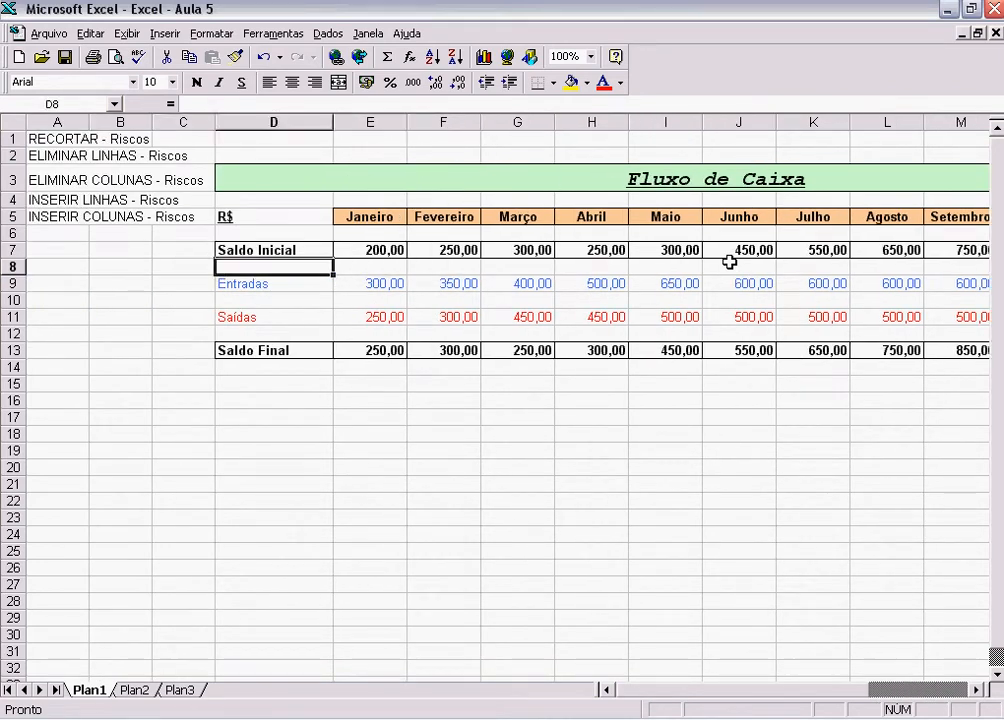
key("Down")
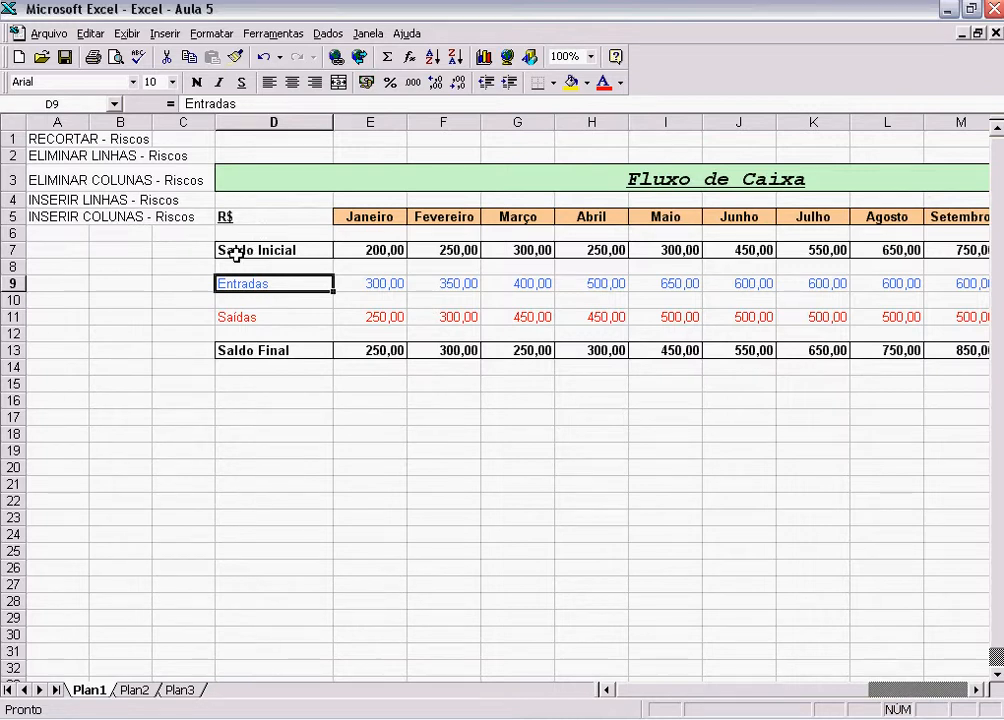
- Insert five rows at rows 12 to 16, between Saídas and Saldo Final
left_click(230, 333)
left_click_drag(83, 339, 90, 378)
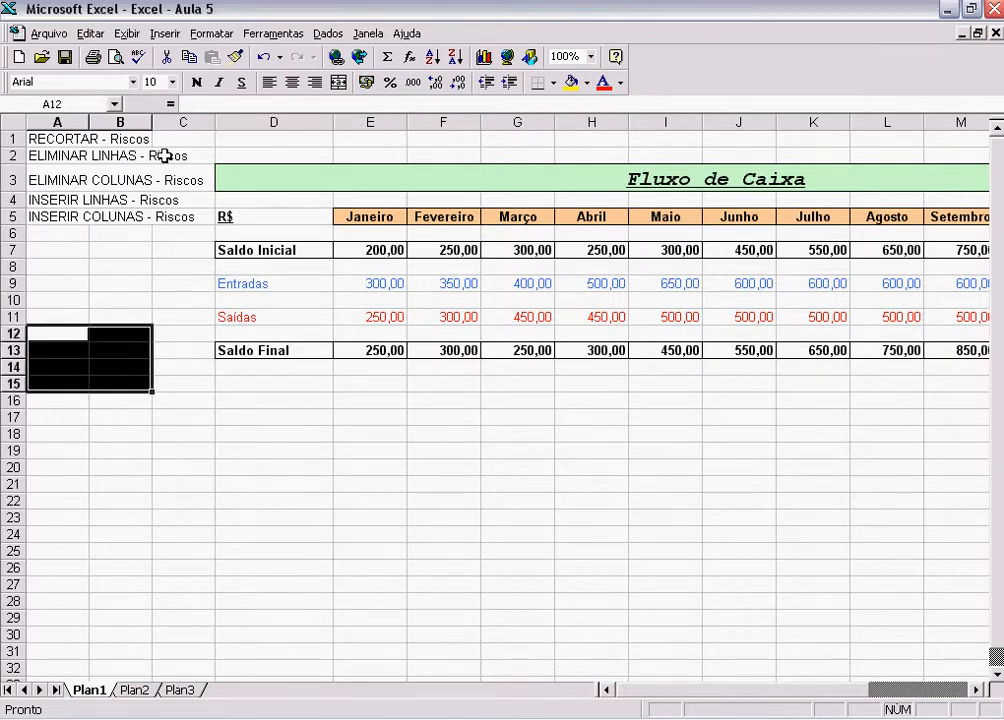
left_click_drag(52, 335, 47, 406)
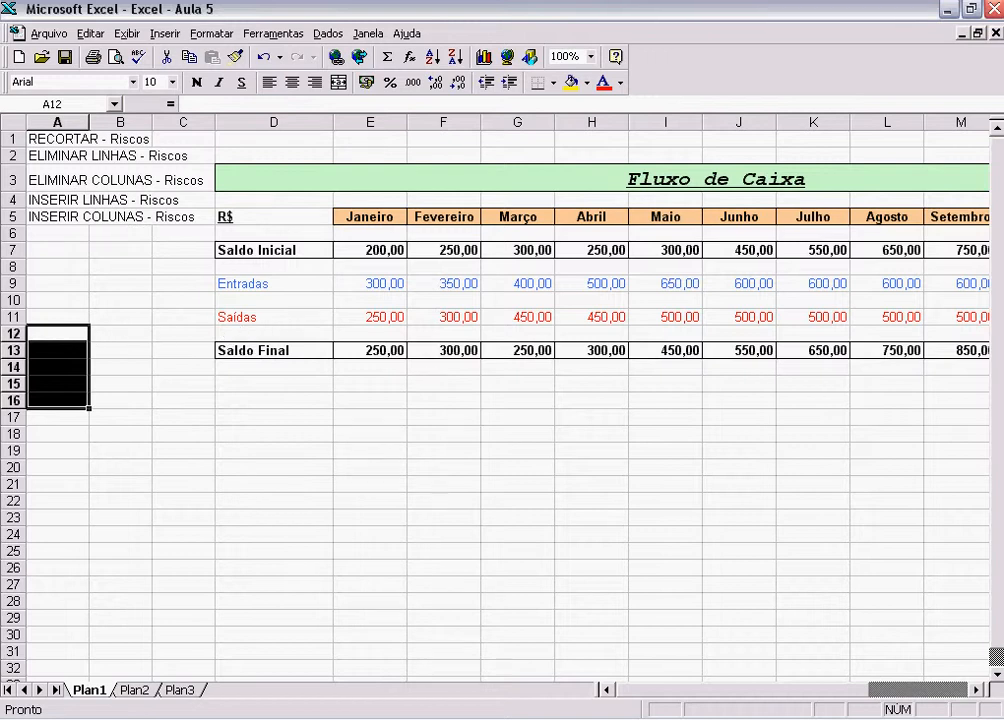
left_click(165, 34)
left_click(180, 76)
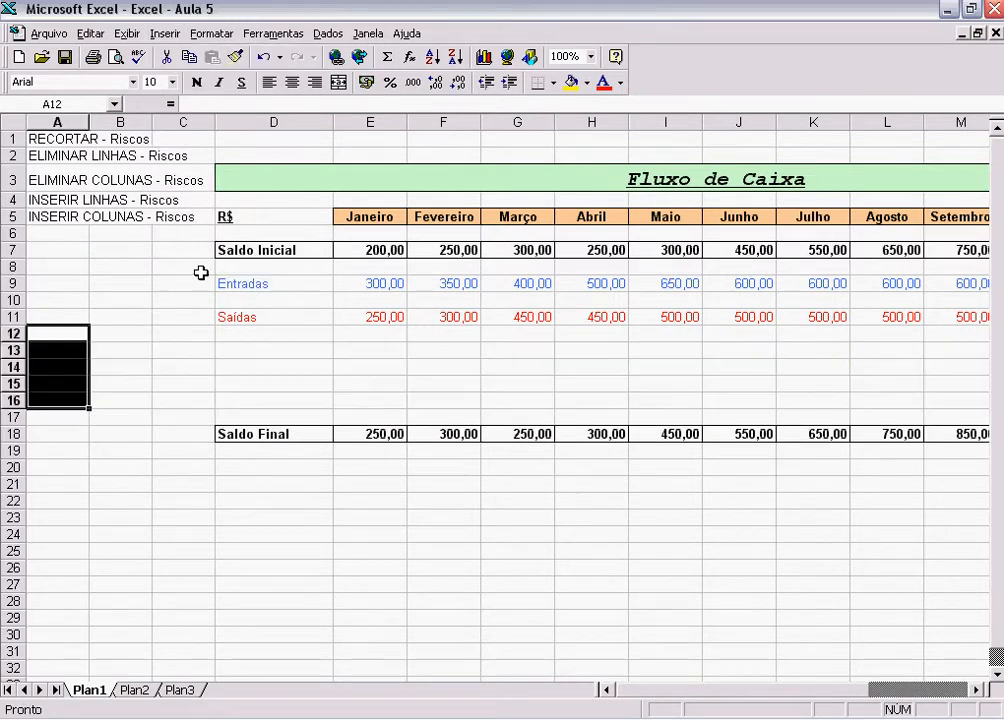
- Enter the expense labels Luz in D12 and Água in D13, both indented with leading spaces
left_click(322, 350)
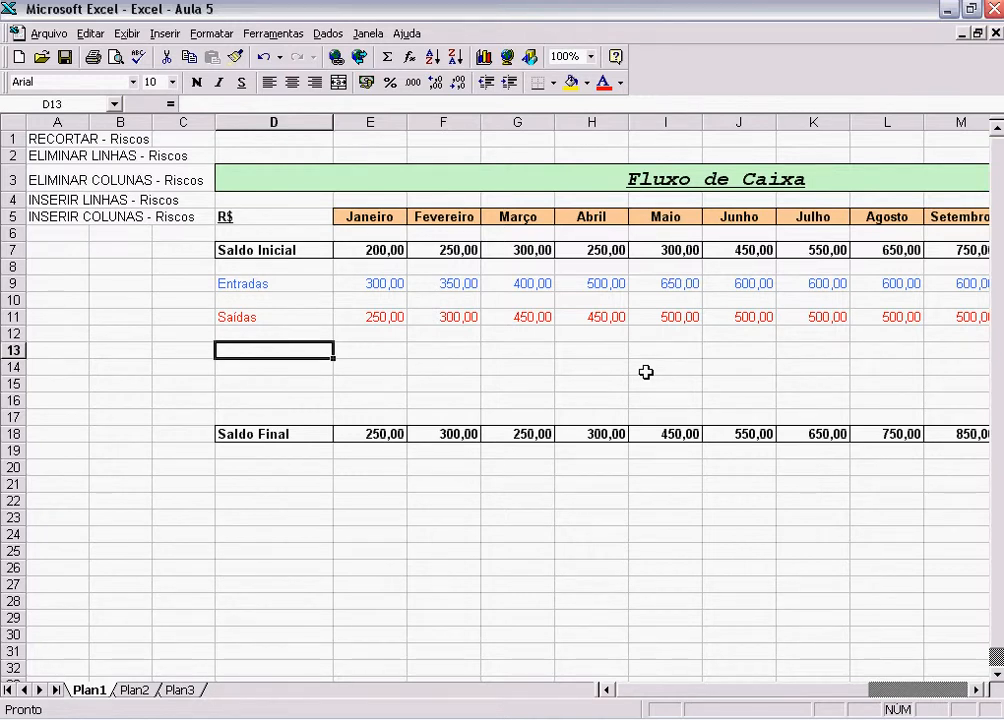
key("Up")
type("Luz")
key("Return")
type("Água")
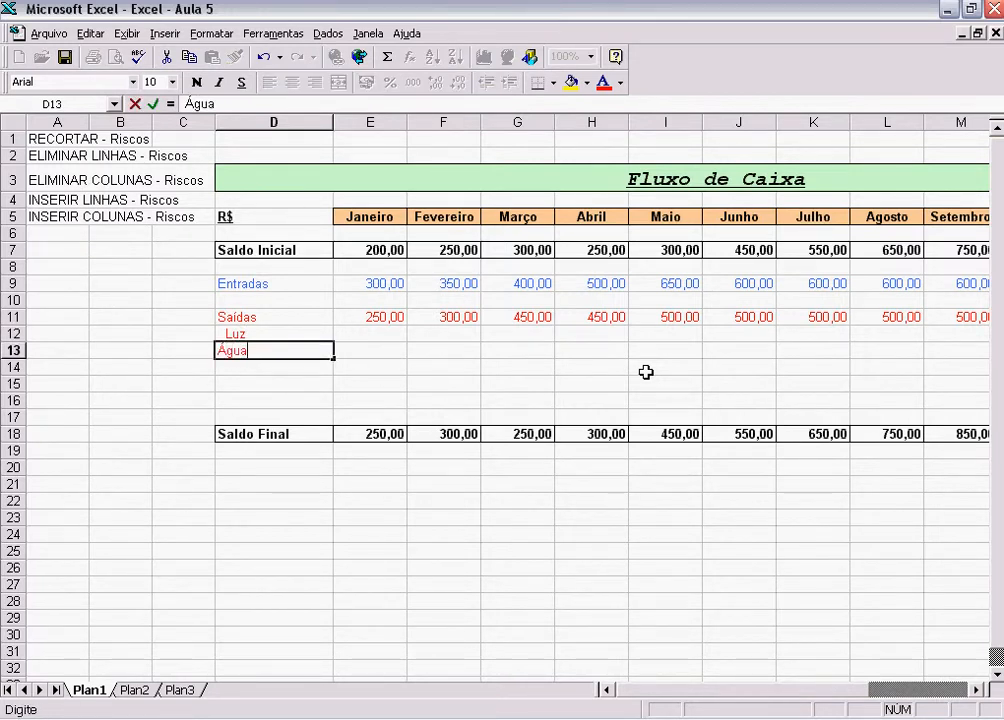
key("Return")
key("Up")
key("F1")
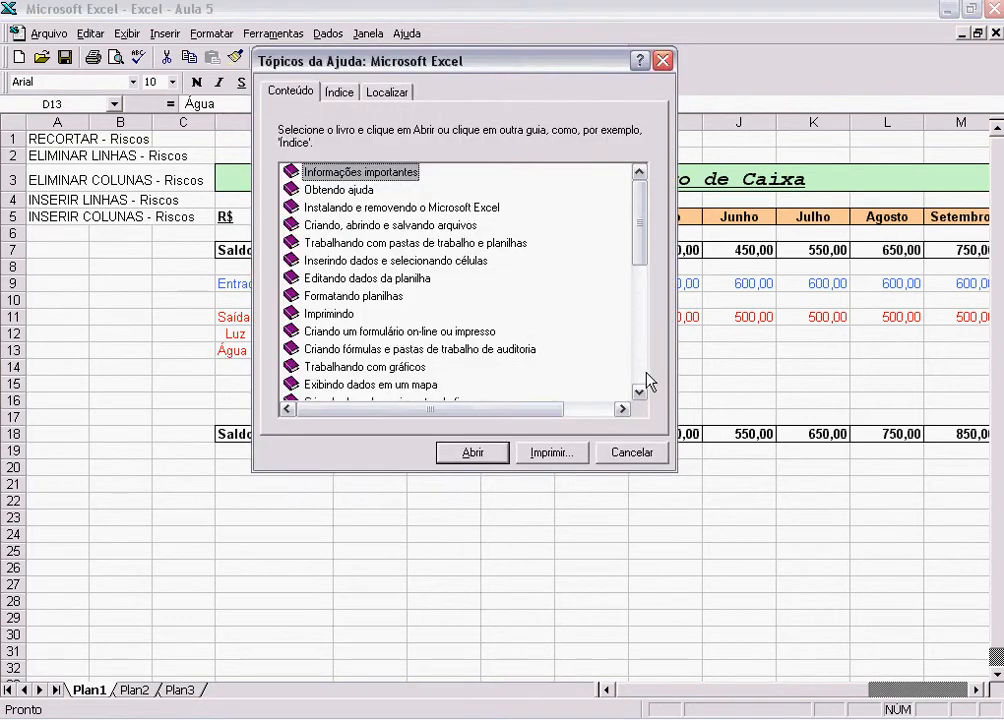
key("Escape")
key("F2")
key("Home")
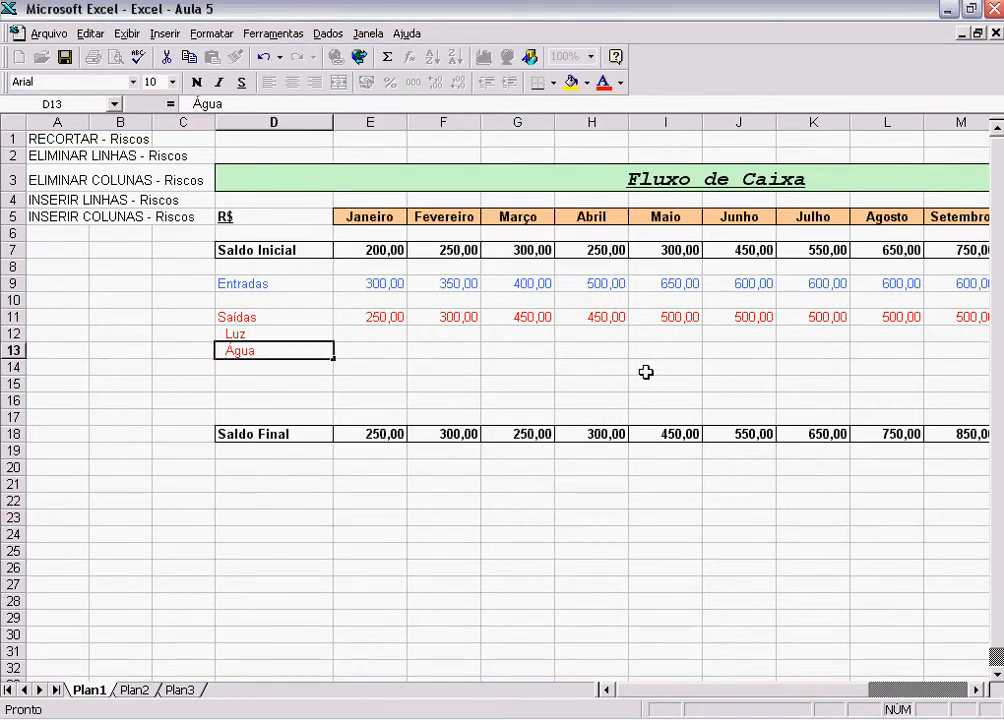
key("Return")
- Examine January's Saídas value in E11 and the empty cells beneath it
key("Up")
key("Up")
key("Up")
key("Down")
key("Right")
key("Left")
key("Right")
key("Down")
key("Down")
key("Down")
key("Up")
key("Up")
key("Up")
key("Up")
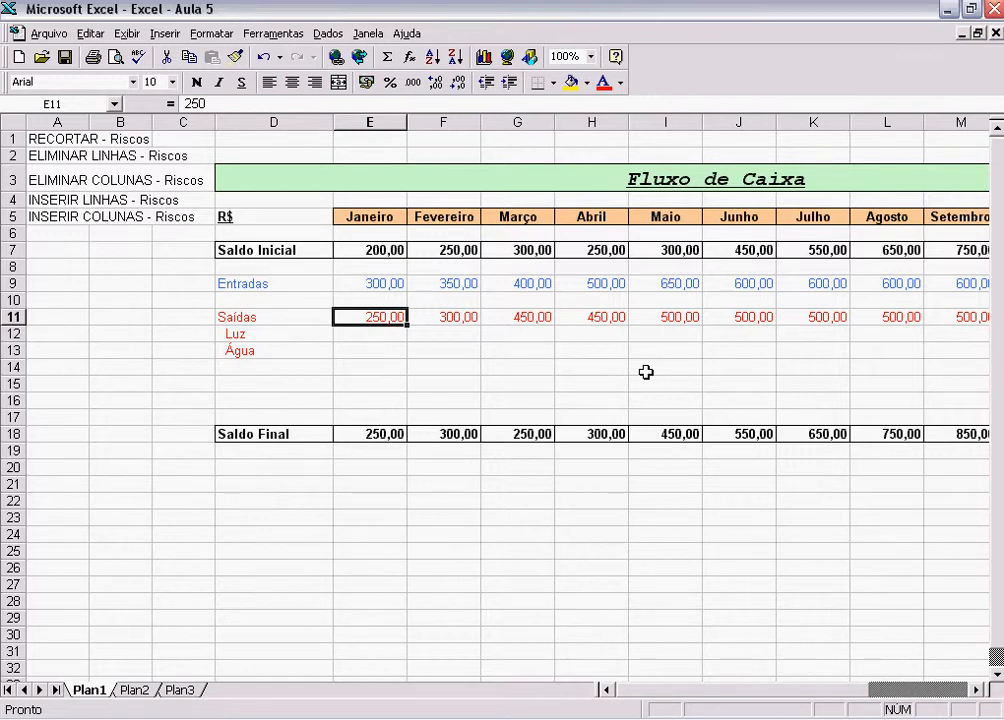
key("Down")
key("Down")
key("Down")
key("Down")
key("Down")
key("Down")
key("Down")
key("Up")
key("Up")
key("Up")
key("Up")
key("Up")
key("Up")
- Enter the indented expense labels Fone in D14 and Internet in D15
key("Left")
key("Left")
key("Down")
key("Down")
key("Right")
type("Fone")
key("Return")
type("Inter")
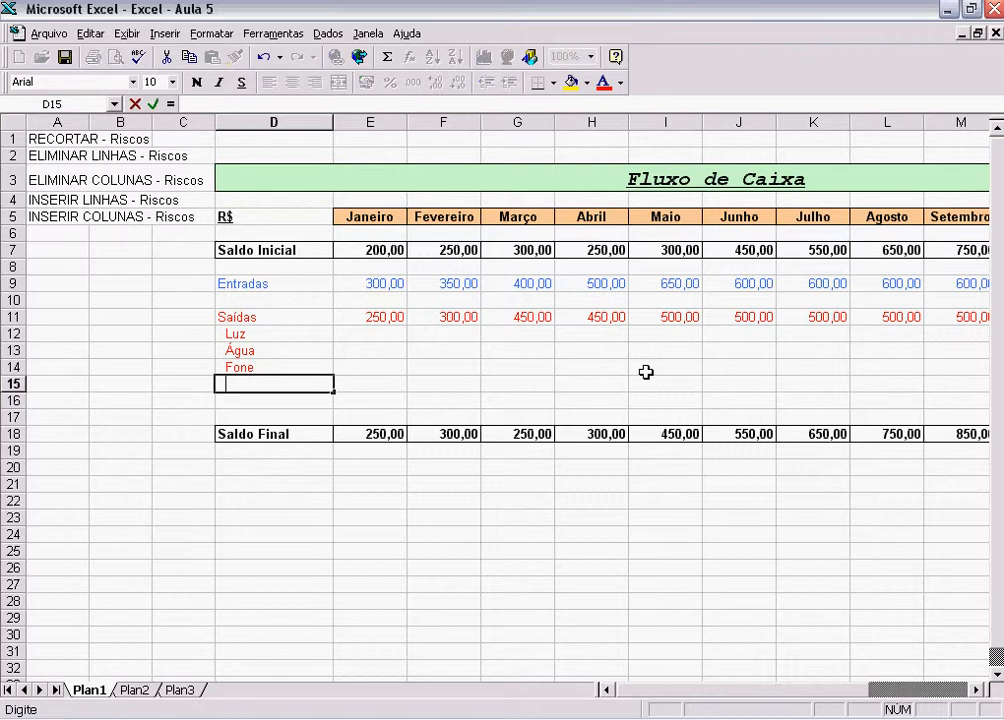
type("net")
key("Return")
- Look over the expense labels Luz, Água, Fone and Internet under Saídas
key("Up")
key("Up")
key("Up")
key("Up")
key("Up")
key("Down")
key("Down")
key("Down")
key("Down")
- Enter January's expense amounts: Luz 100, Água 20, Fone 100 and Internet 30 in E12 to E15
key("Up")
key("Up")
key("Up")
key("Right")
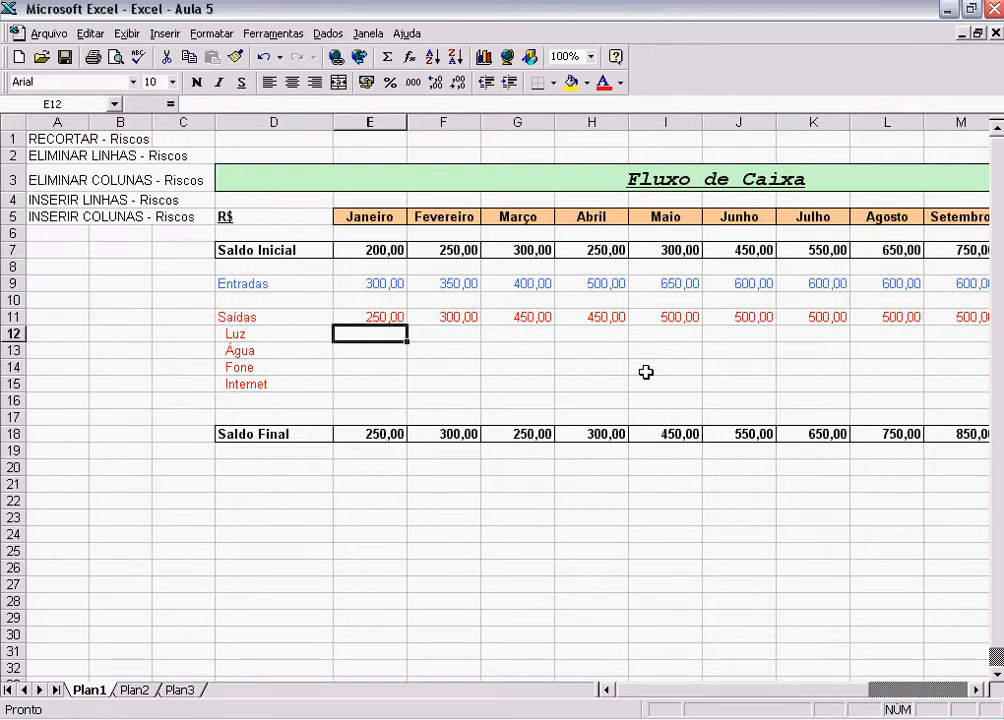
type("100")
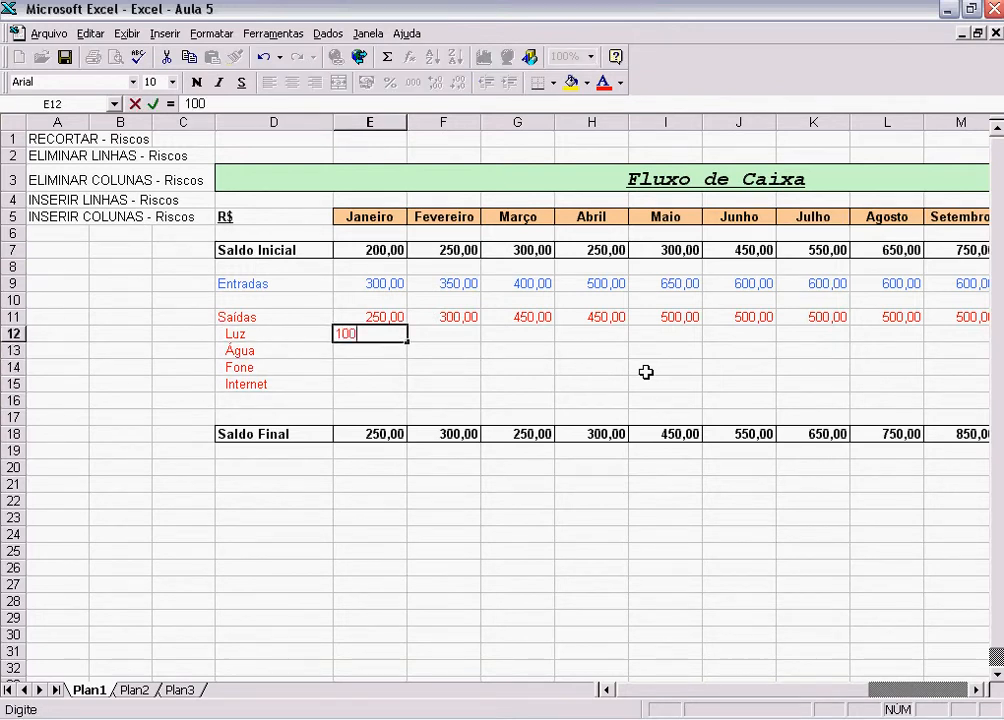
key("Return")
type("20")
key("Return")
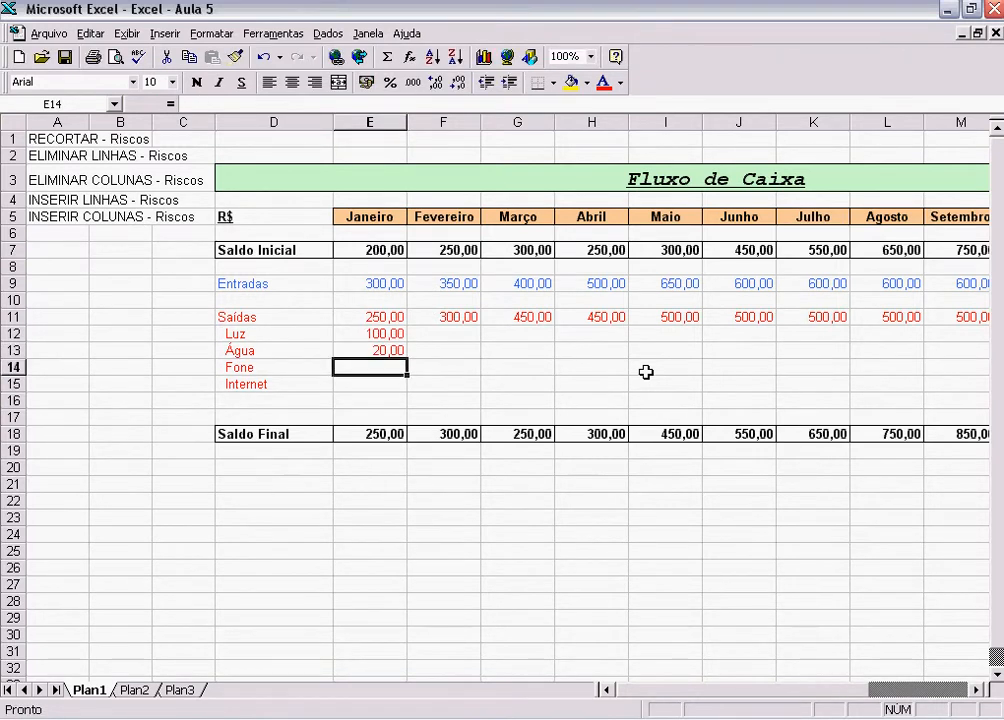
type("100")
key("Return")
type("30")
key("Return")
- Replace January's Saídas value in E11 with the formula =SOMA(E12:E15)
key("Up")
key("Up")
key("Up")
key("Up")
key("Up")
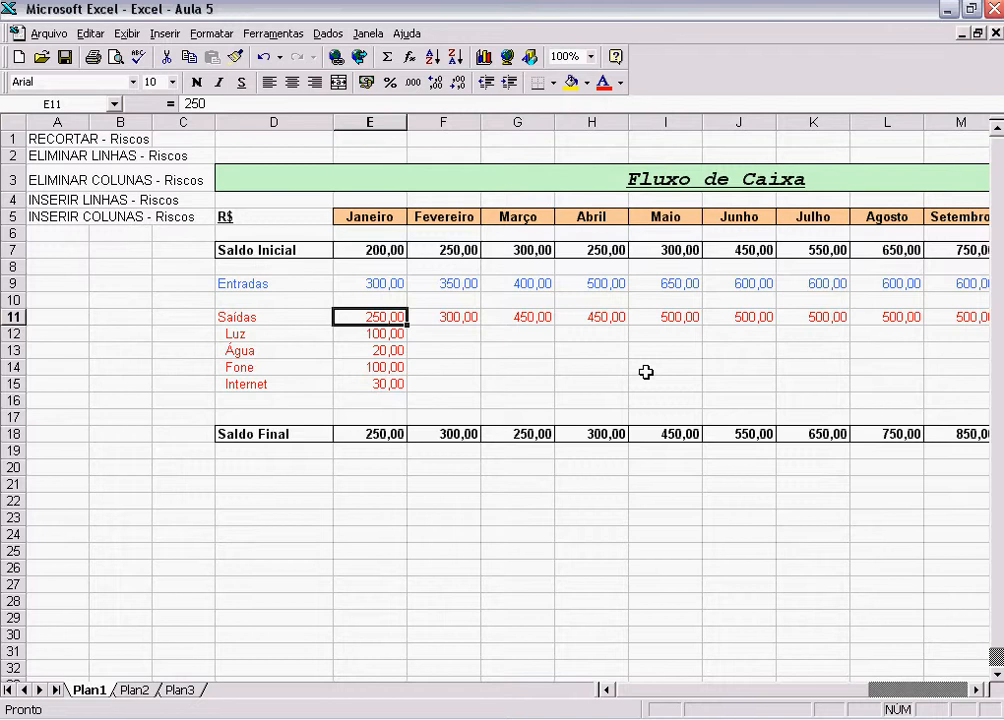
type("=")
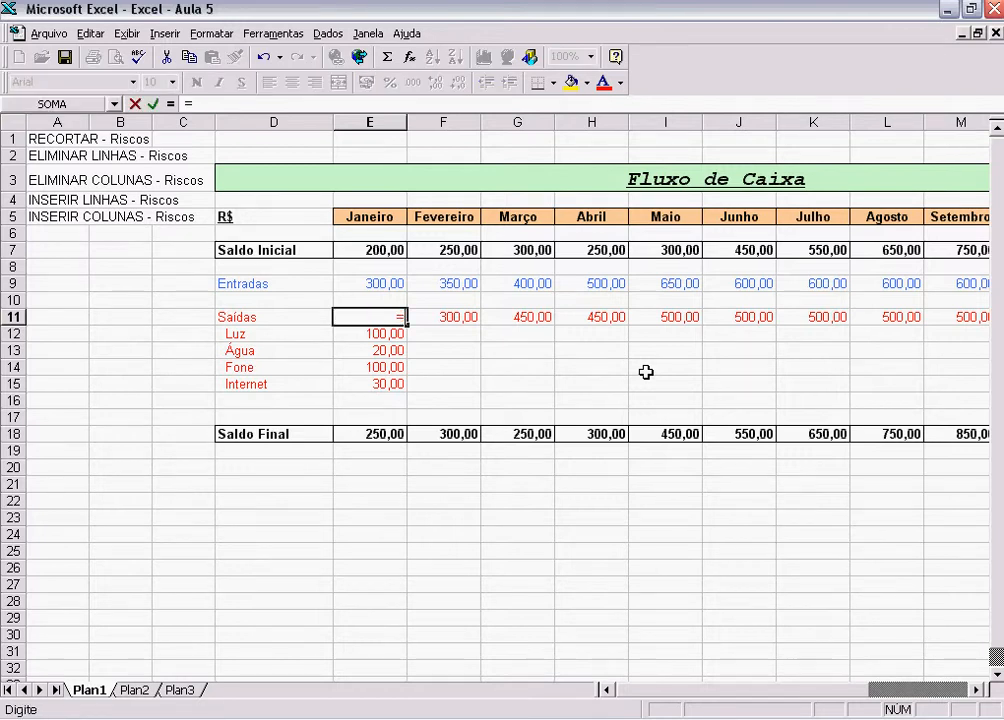
type("soma(")
key("Down")
key("shift+Down")
key("shift+Down")
key("shift+Down")
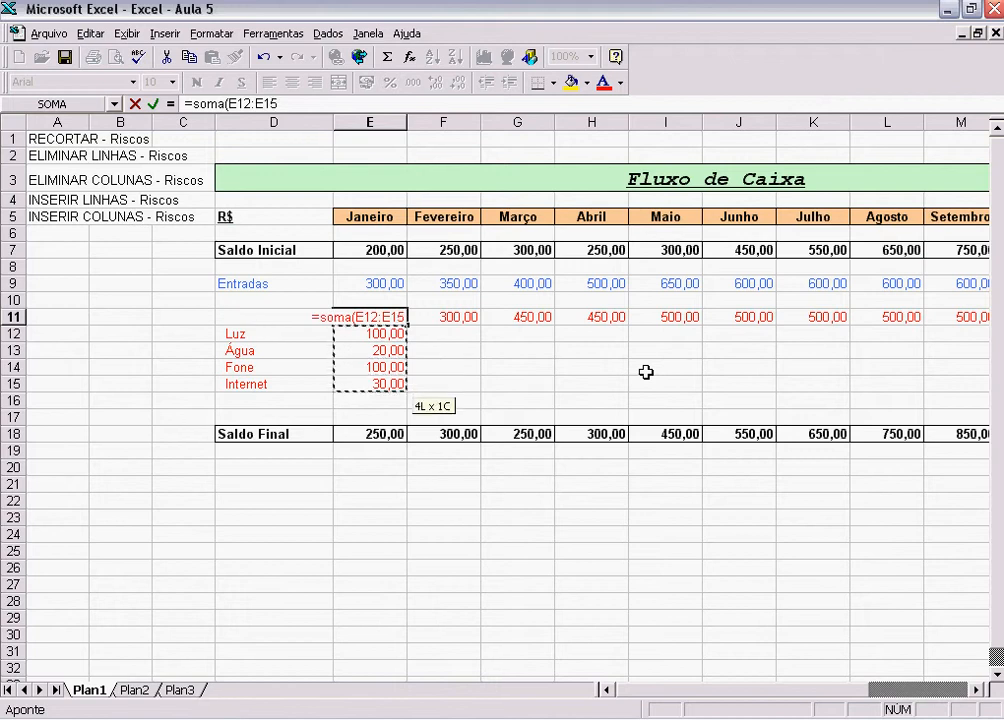
type(")")
key("Return")
key("Up")
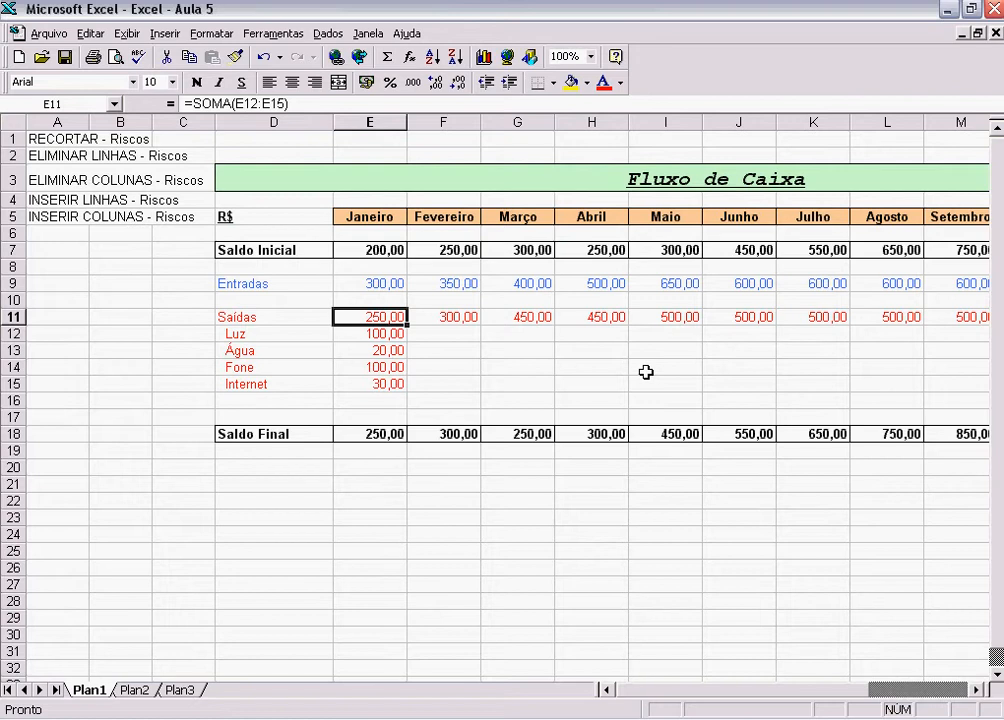
key("alt+e")
key("Escape")
key("Escape")
key("alt+x")
key("Down")
key("Escape")
key("Escape")
- Look across the expense detail row beneath Saídas for the months after Janeiro
key("Down")
key("Right")
key("Up")
key("Right")
key("Right")
key("Right")
key("Right")
key("Right")
key("Right")
key("Right")
key("Right")
key("Right")
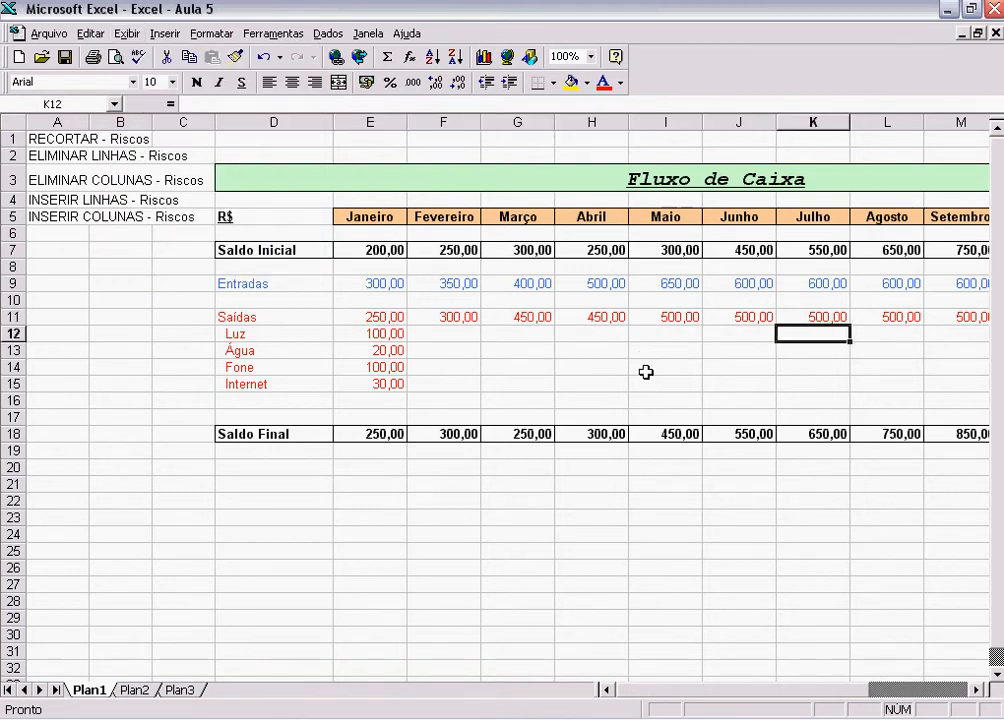
- Look across the Saídas row through the months up to Novembro and back to the Luz label
key("Right")
key("Left")
key("Left")
key("Left")
key("Left")
key("Left")
key("Left")
key("Left")
key("Left")
key("Left")
key("Left")
key("Left")
key("Left")
key("Left")
key("Left")
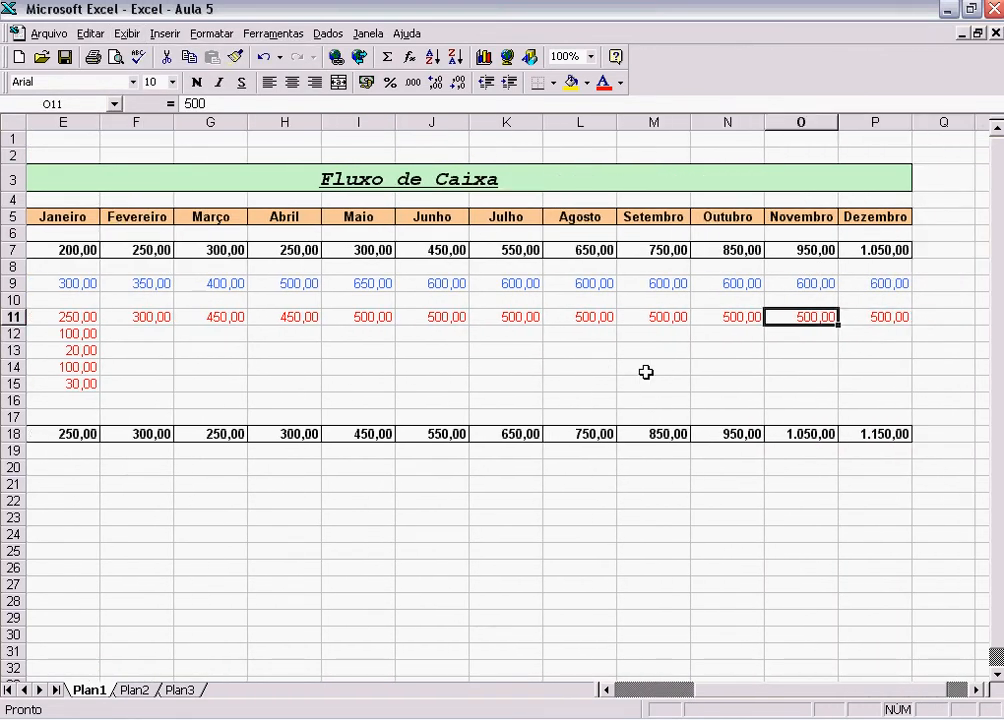
key("Right")
key("Right")
key("Right")
key("Down")
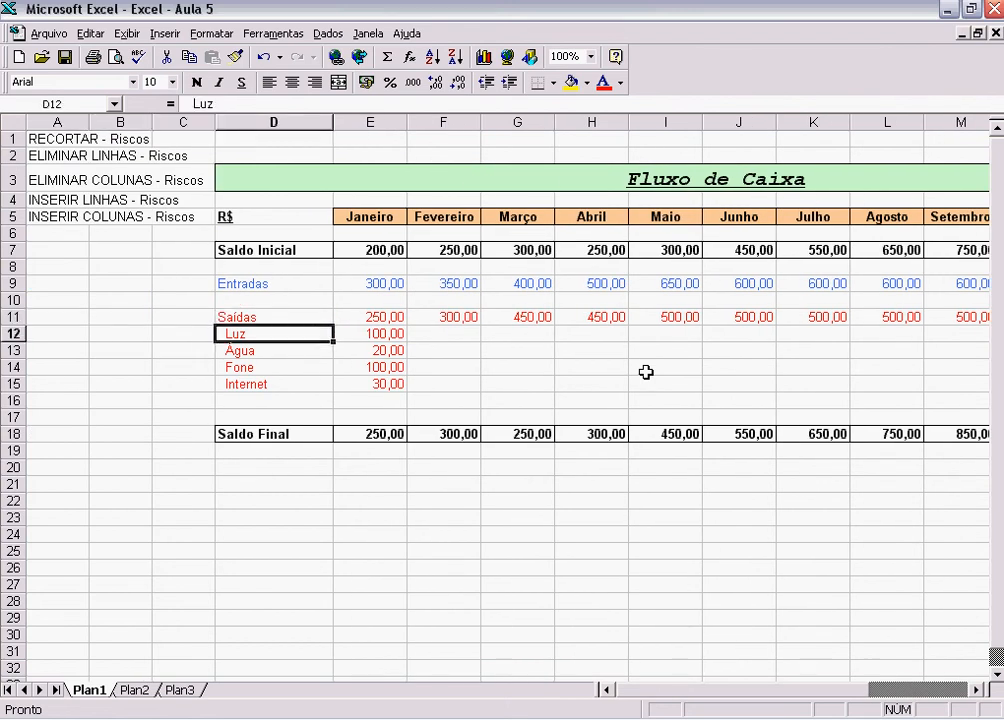
- Examine January's column from the Saídas total through its itemised expenses to the Saldo Final formula in E18
key("Up")
key("Right")
key("Down")
key("Down")
key("Down")
key("Down")
key("Down")
key("Down")
key("Down")
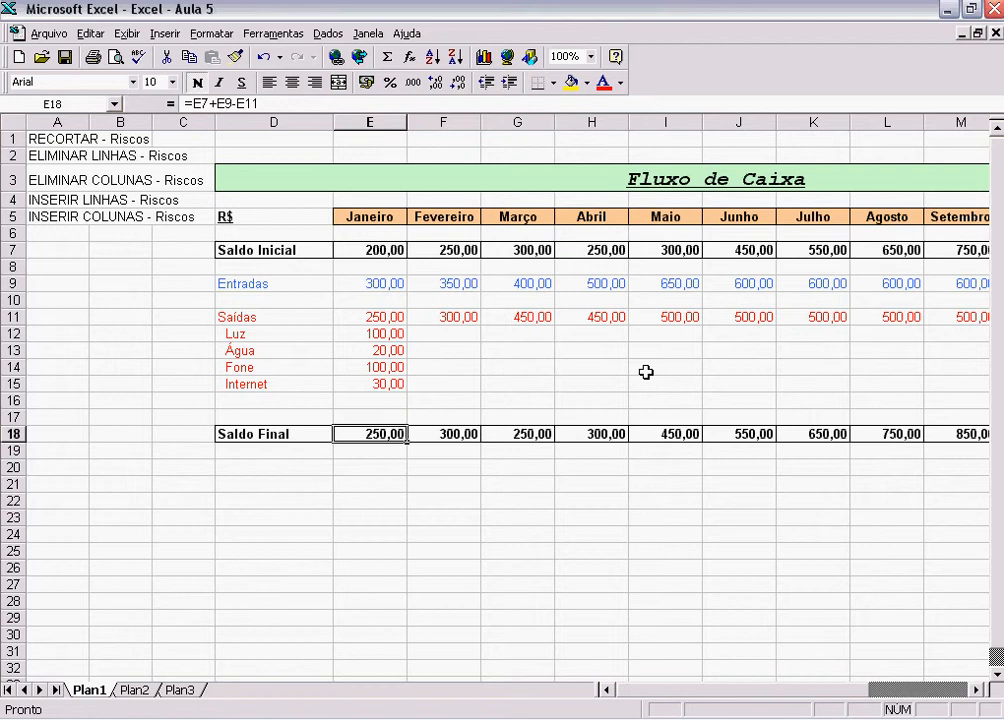
key("Up")
key("Up")
key("Up")
key("Up")
key("Up")
key("Up")
key("Up")
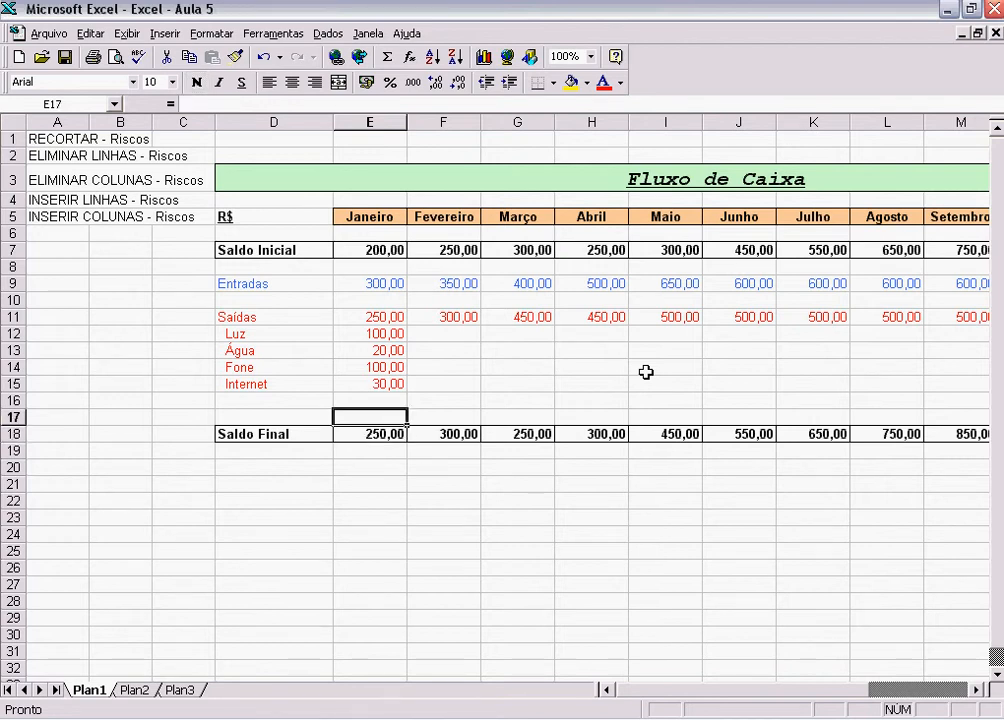
key("Down")
key("Down")
key("Down")
key("Down")
key("Up")
key("Up")
key("Up")
key("Up")
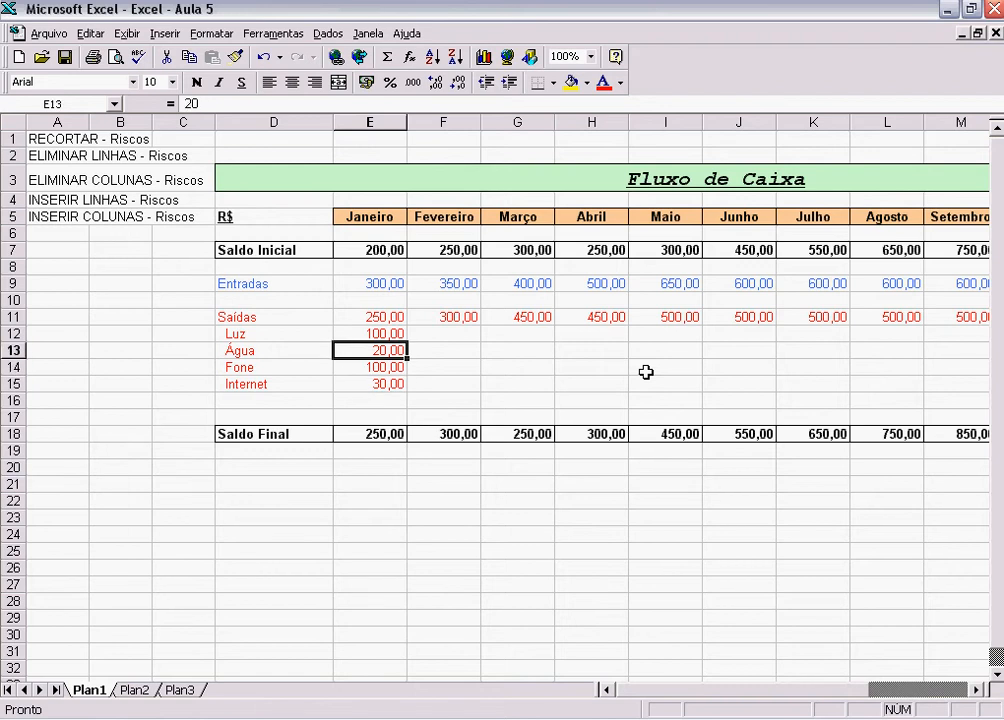